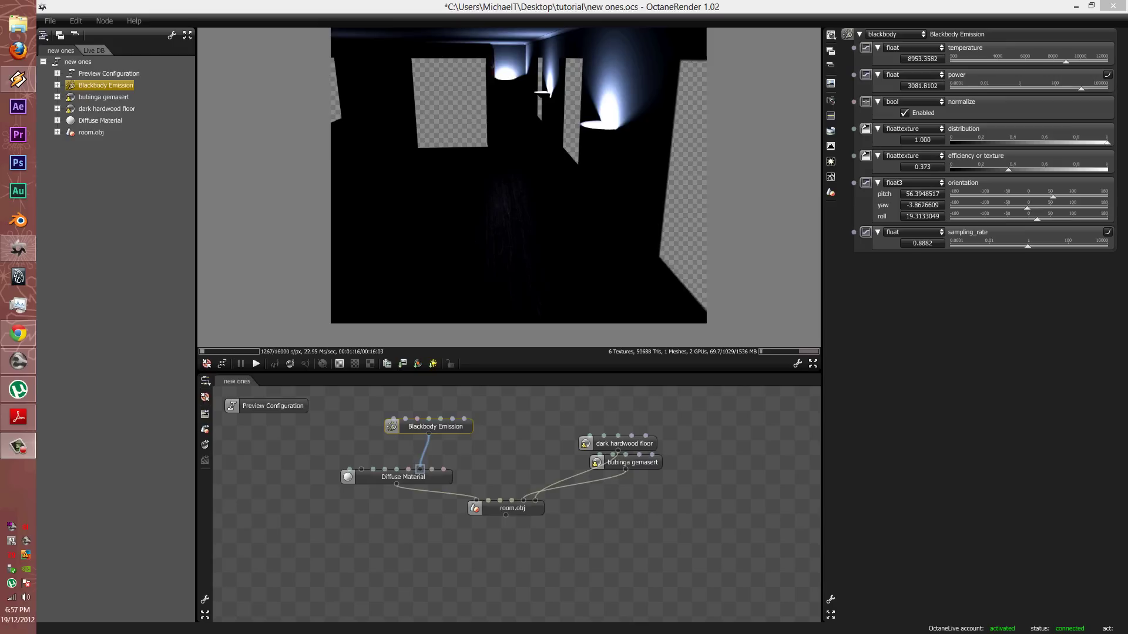
# - Delete the existing Blackbody Emission node from the node graph
pyautogui.rightClick(452, 397)
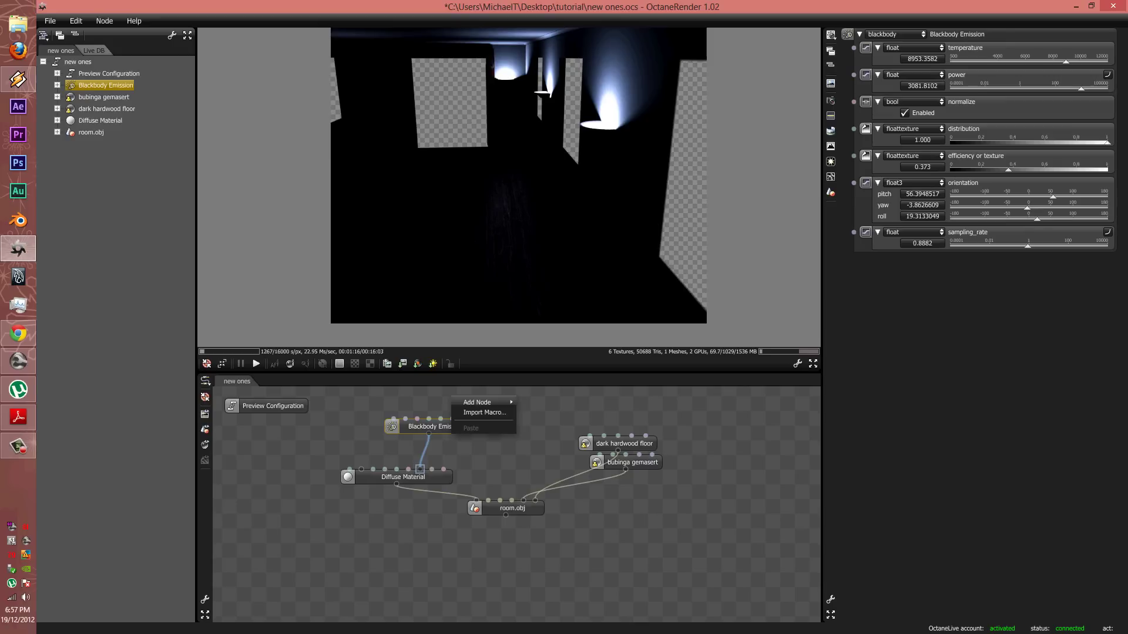
pyautogui.rightClick(448, 426)
pyautogui.click(470, 404)
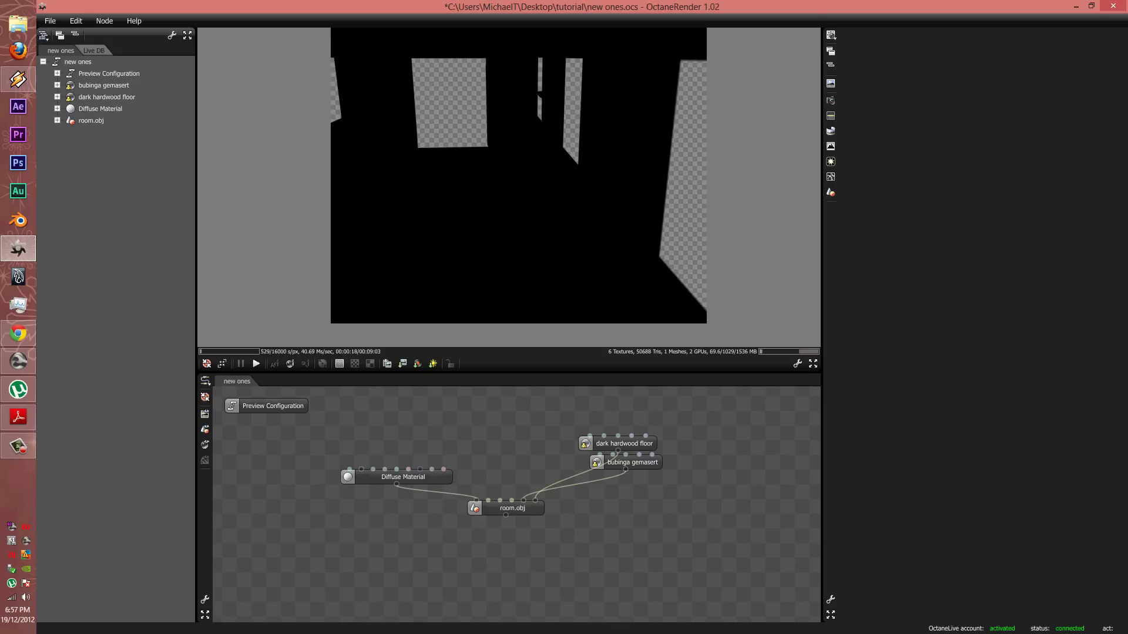
# - Raise the mesh preview environment texture to 0.511 and reposition the camera to look straight down the room toward the doorway
pyautogui.click(831, 131)
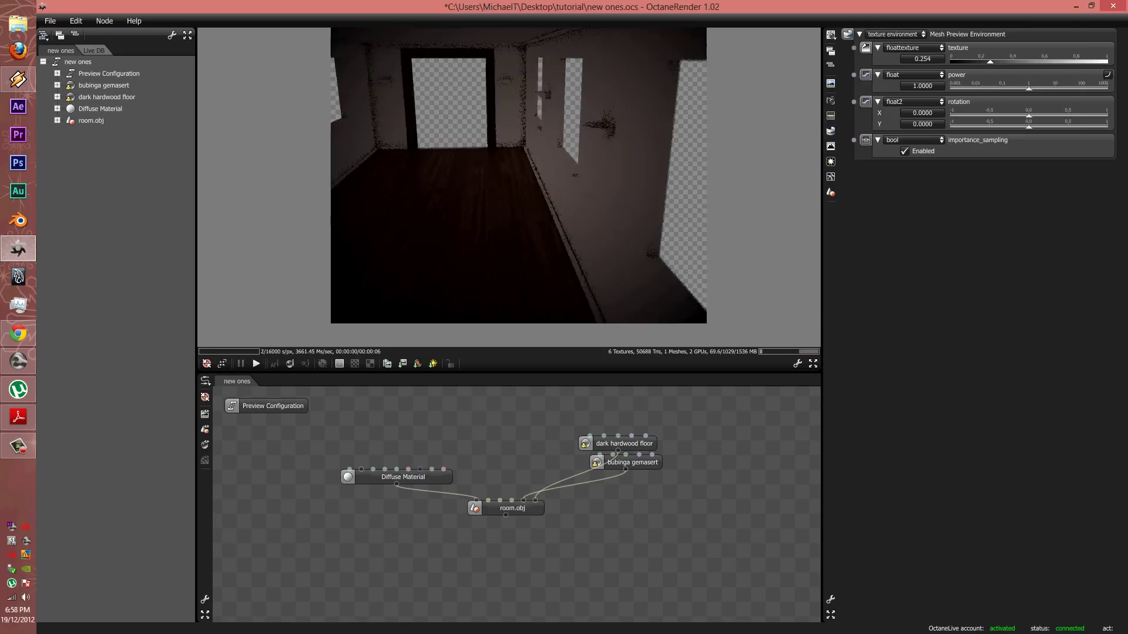
pyautogui.moveTo(990, 61); pyautogui.dragTo(1029, 61)
pyautogui.moveTo(518, 177); pyautogui.dragTo(489, 125)
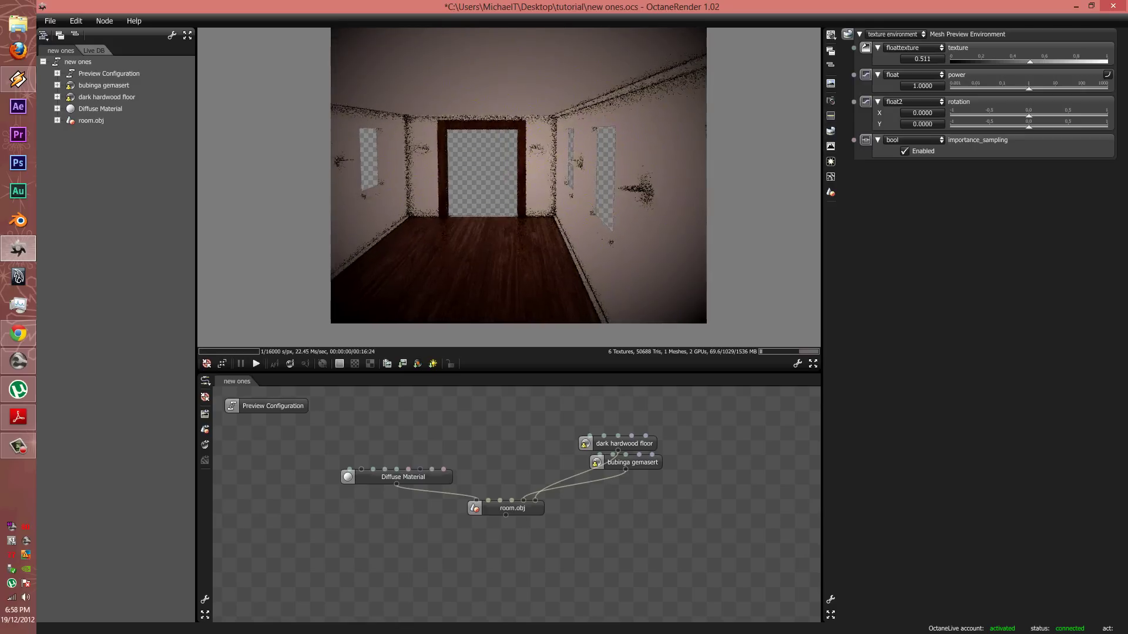
pyautogui.moveTo(518, 175); pyautogui.dragTo(492, 168, button='right')
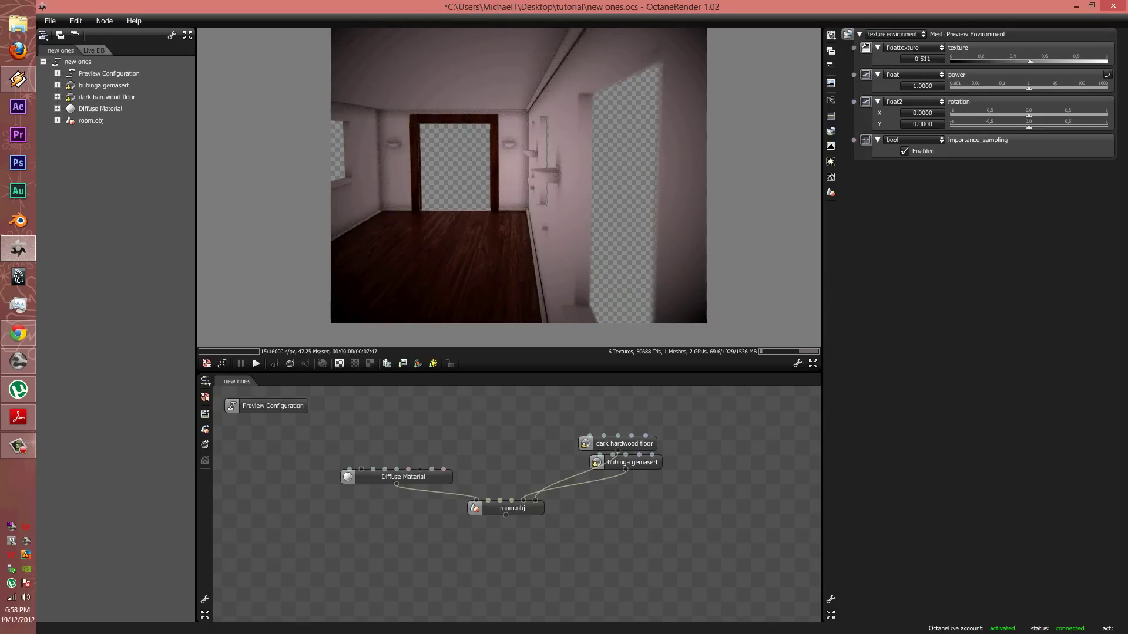
pyautogui.moveTo(491, 169); pyautogui.dragTo(531, 180)
pyautogui.moveTo(532, 179); pyautogui.dragTo(617, 173, button='right')
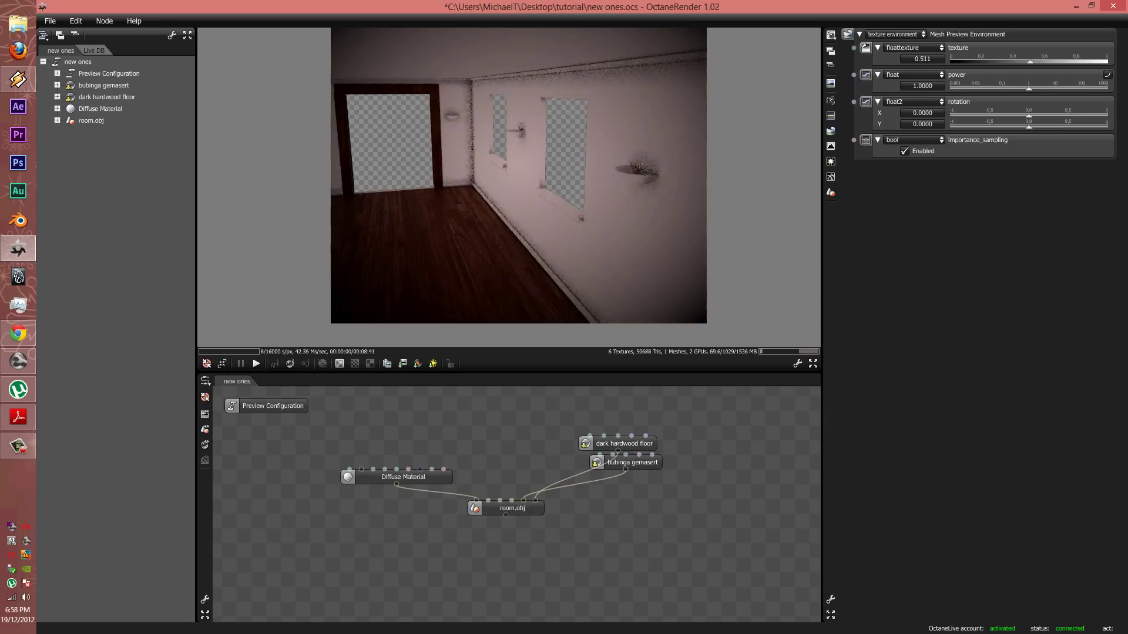
pyautogui.moveTo(617, 173); pyautogui.dragTo(517, 224)
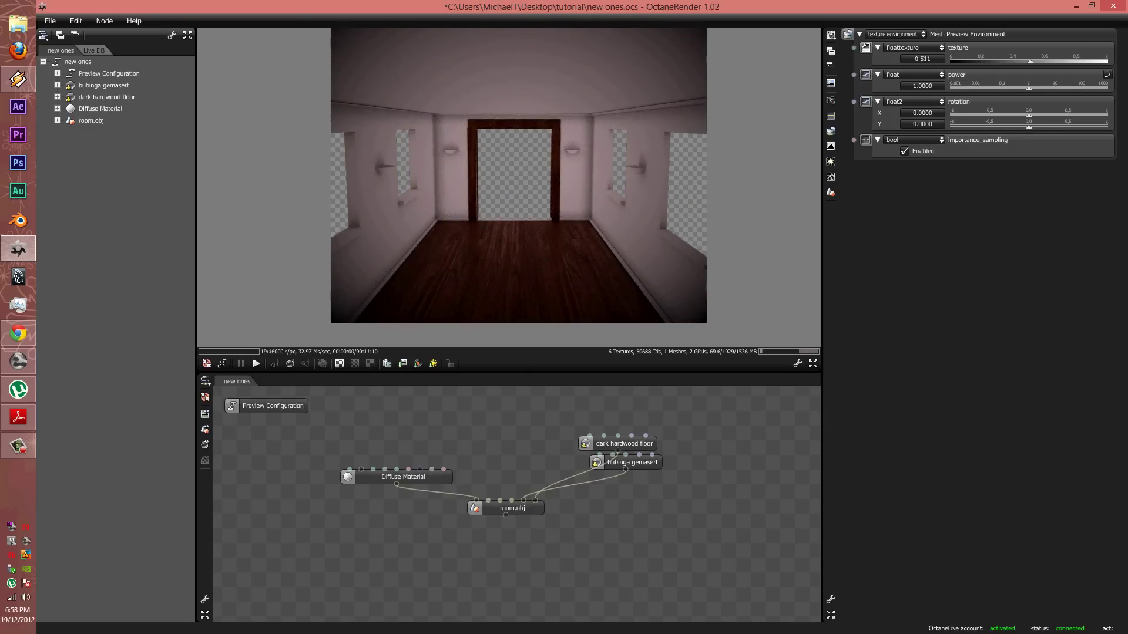
# - Add a Blackbody Emission node above the Diffuse Material and connect it to that material's emission input
pyautogui.rightClick(473, 415)
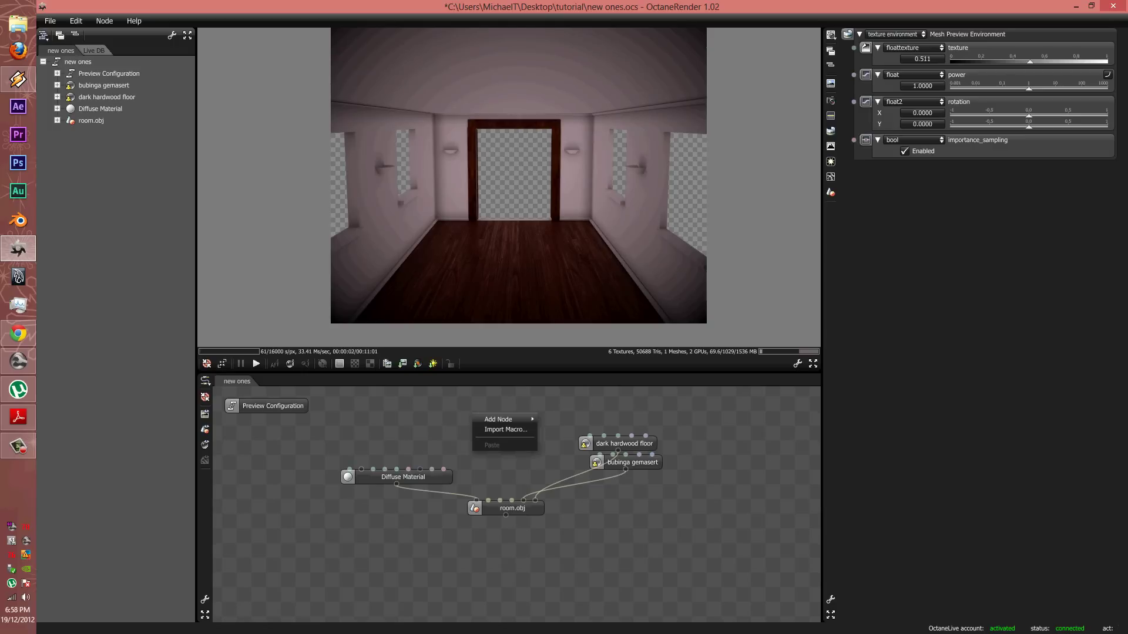
pyautogui.moveTo(499, 420)
pyautogui.moveTo(564, 349)
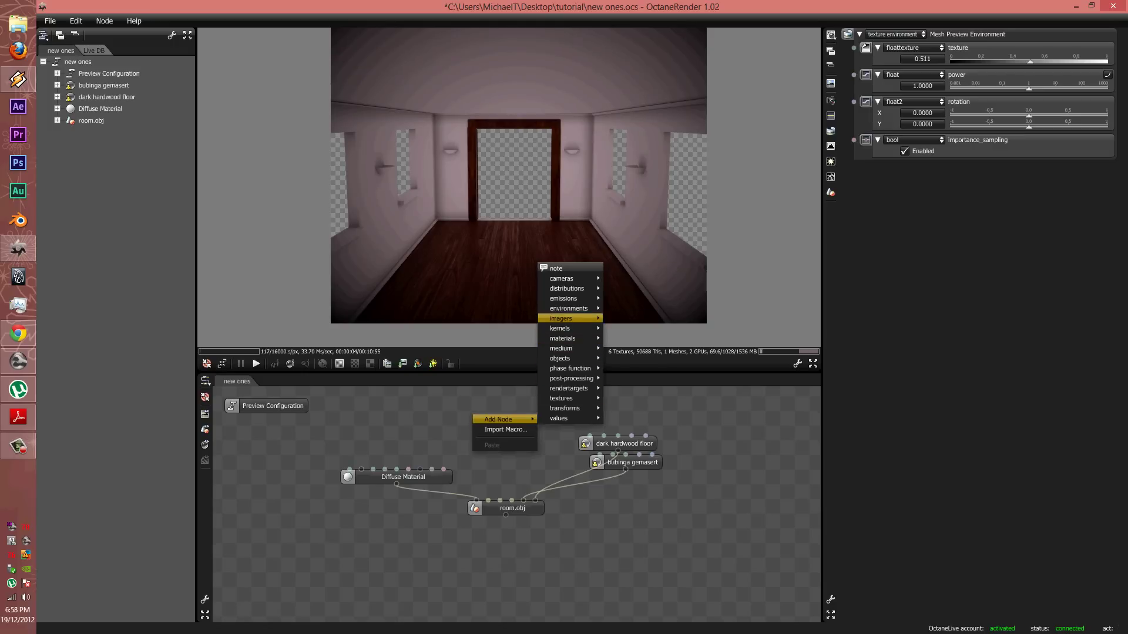
pyautogui.moveTo(569, 298)
pyautogui.click(630, 300)
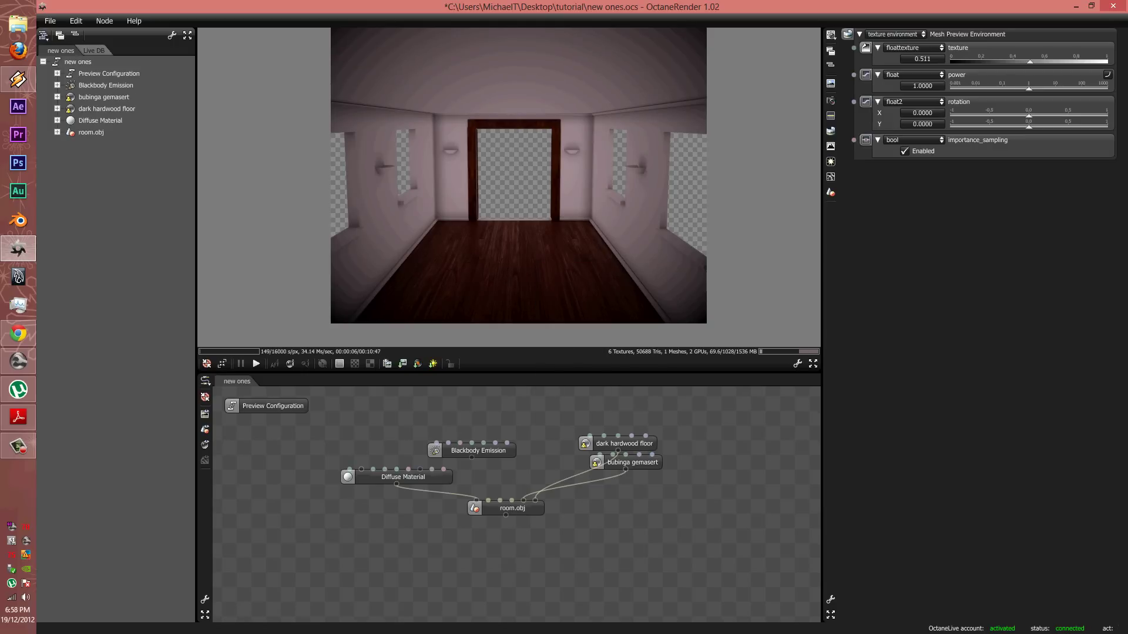
pyautogui.moveTo(479, 450); pyautogui.dragTo(422, 461)
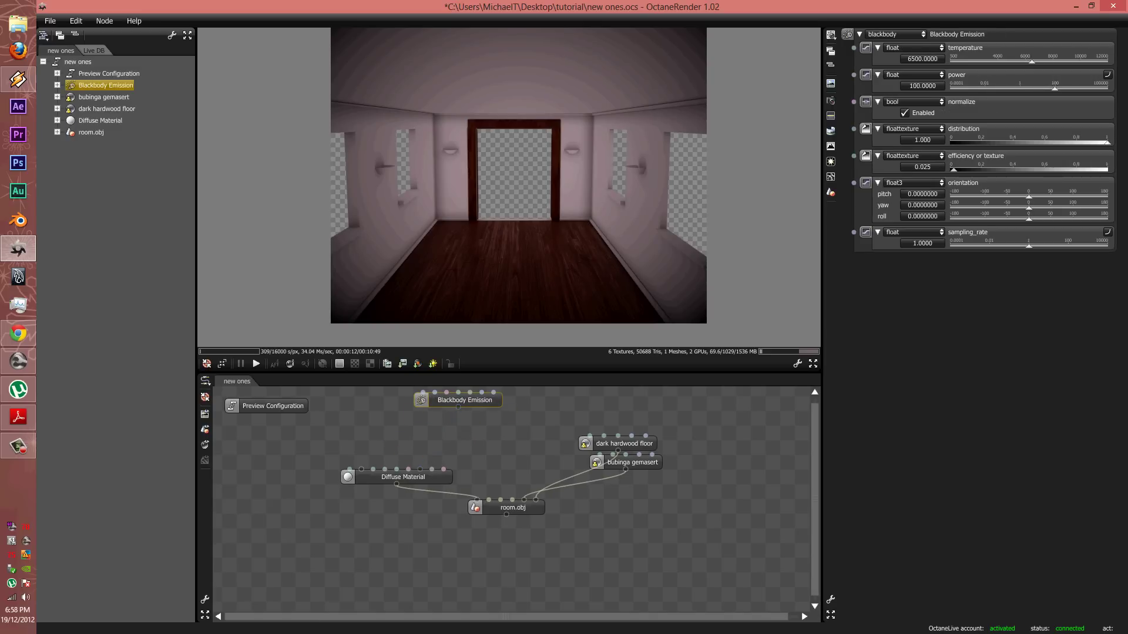
pyautogui.moveTo(458, 407); pyautogui.dragTo(409, 469)
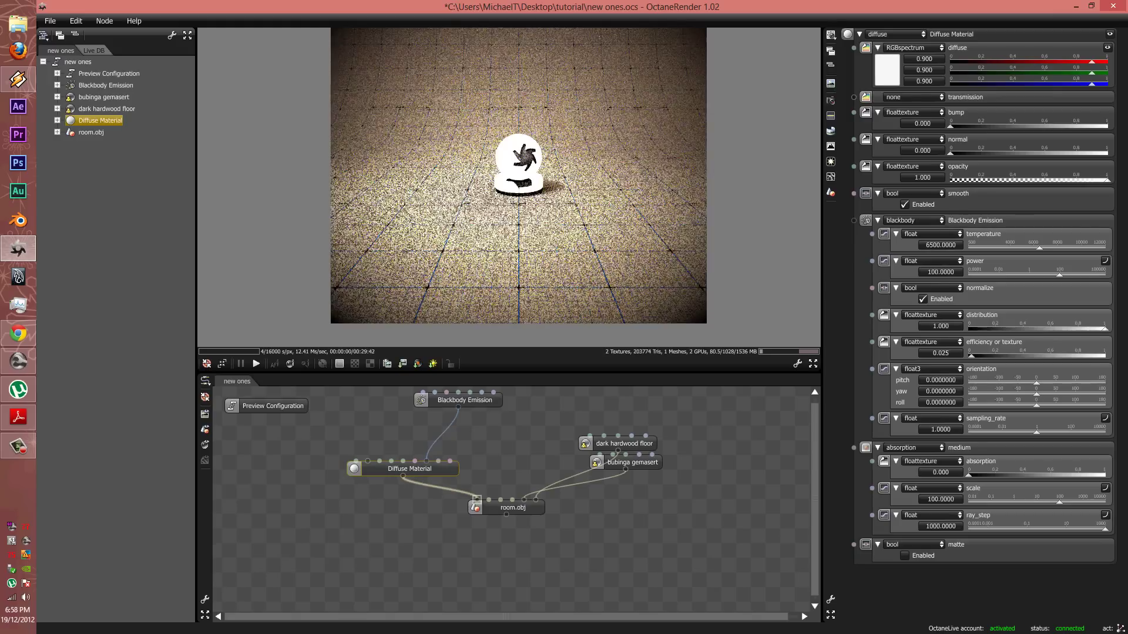
# - Lower the mesh preview environment texture to its minimum and render the room.obj mesh
pyautogui.click(830, 131)
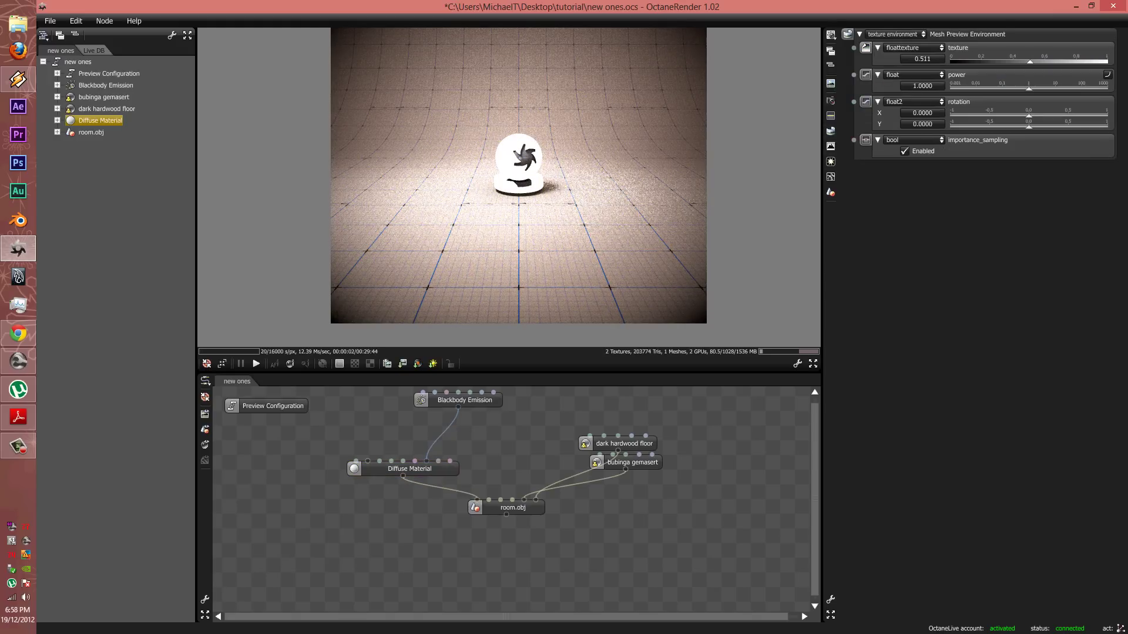
pyautogui.moveTo(1030, 62); pyautogui.dragTo(949, 61)
pyautogui.click(513, 508)
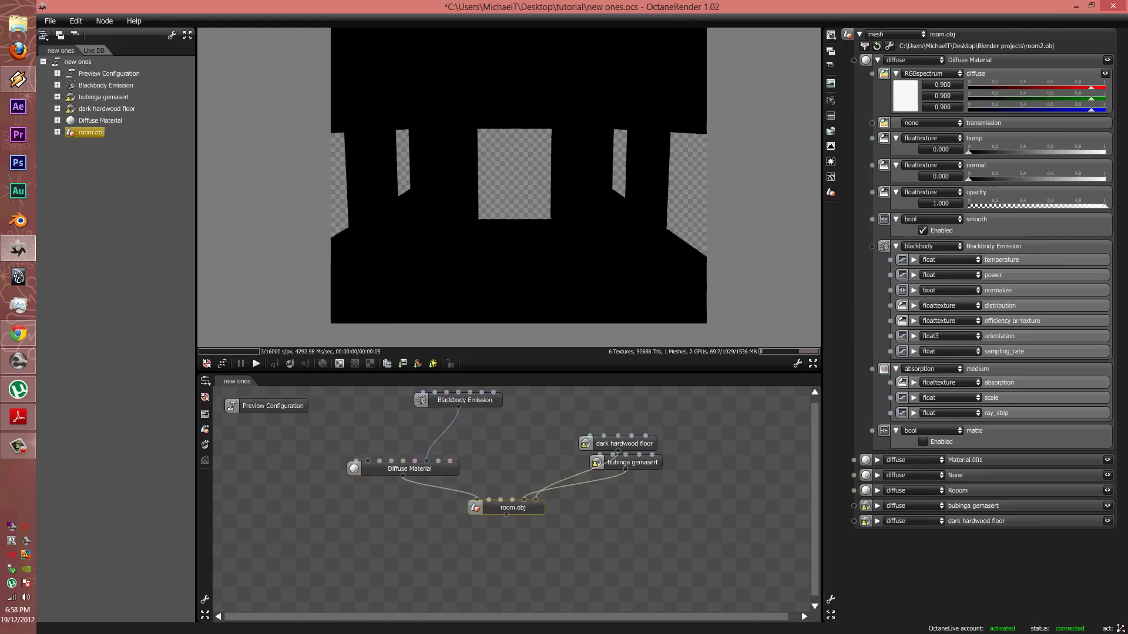
# - Set the Blackbody Emission power to 31352.2568, try temperatures of 500 and 12000, and settle the temperature at 6636.1940
pyautogui.click(464, 400)
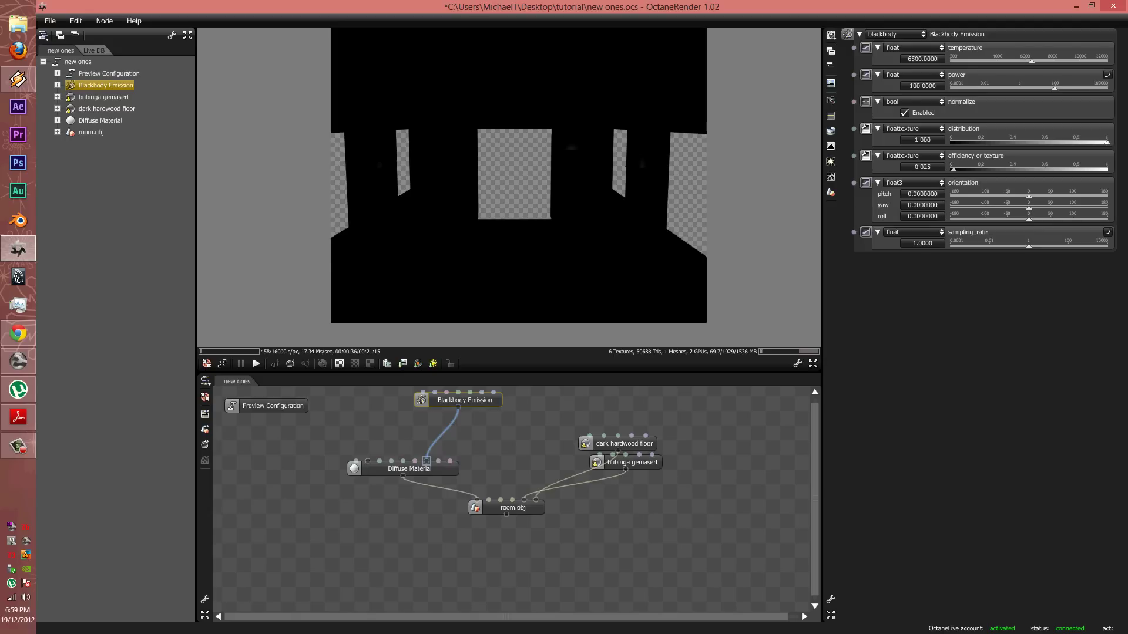
pyautogui.moveTo(1055, 88); pyautogui.dragTo(1099, 88)
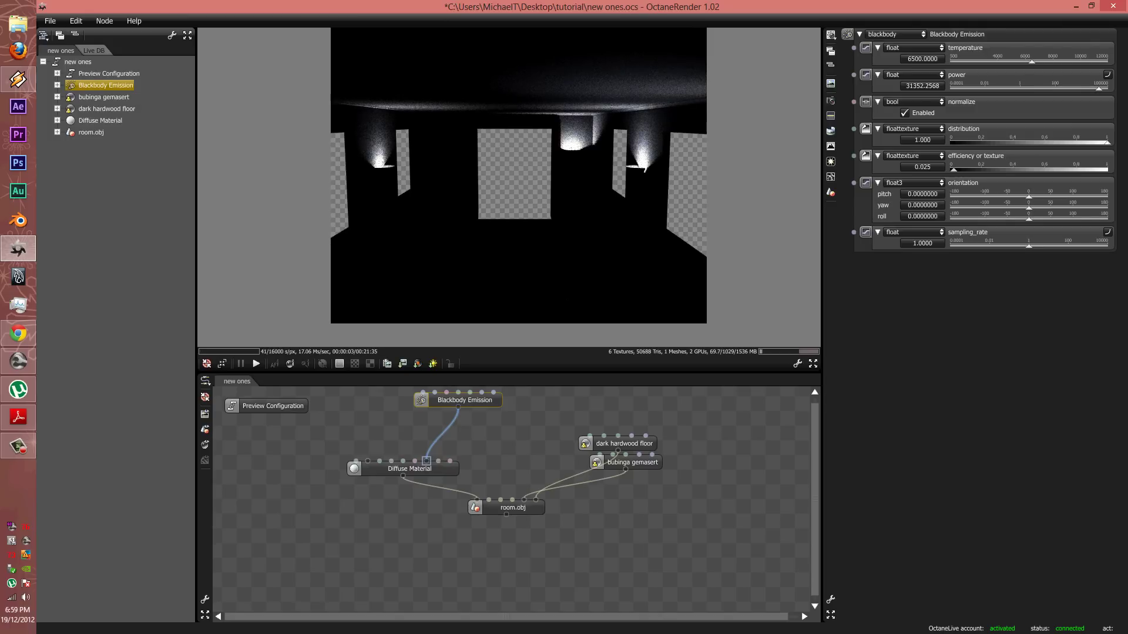
pyautogui.moveTo(1031, 61); pyautogui.dragTo(949, 60)
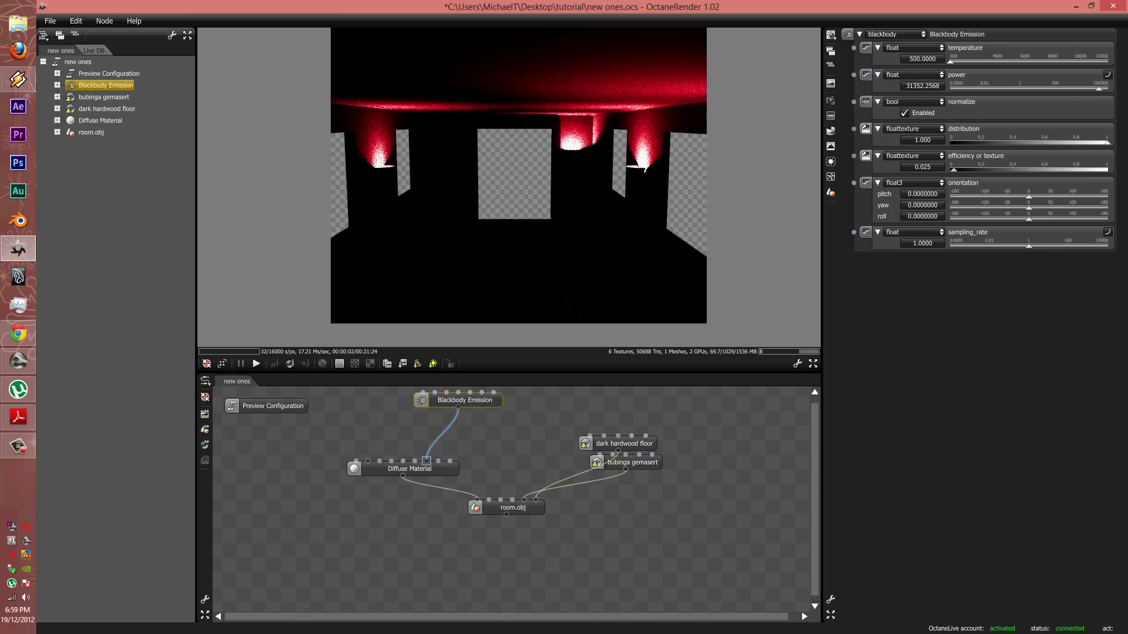
pyautogui.moveTo(950, 62); pyautogui.dragTo(1108, 61)
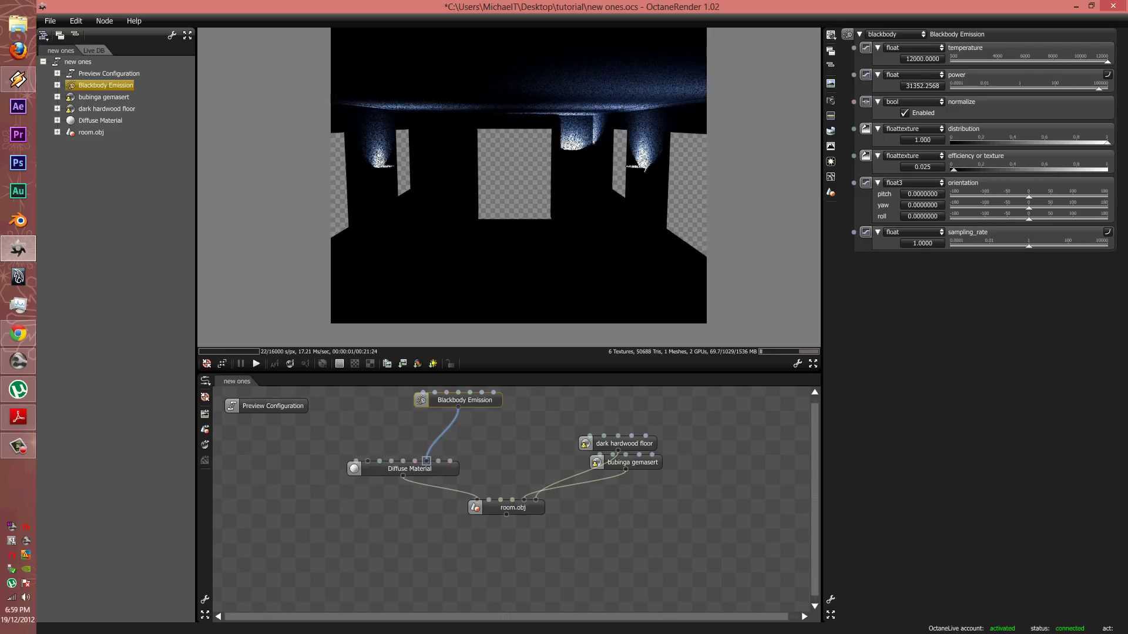
pyautogui.moveTo(1107, 61); pyautogui.dragTo(1066, 61)
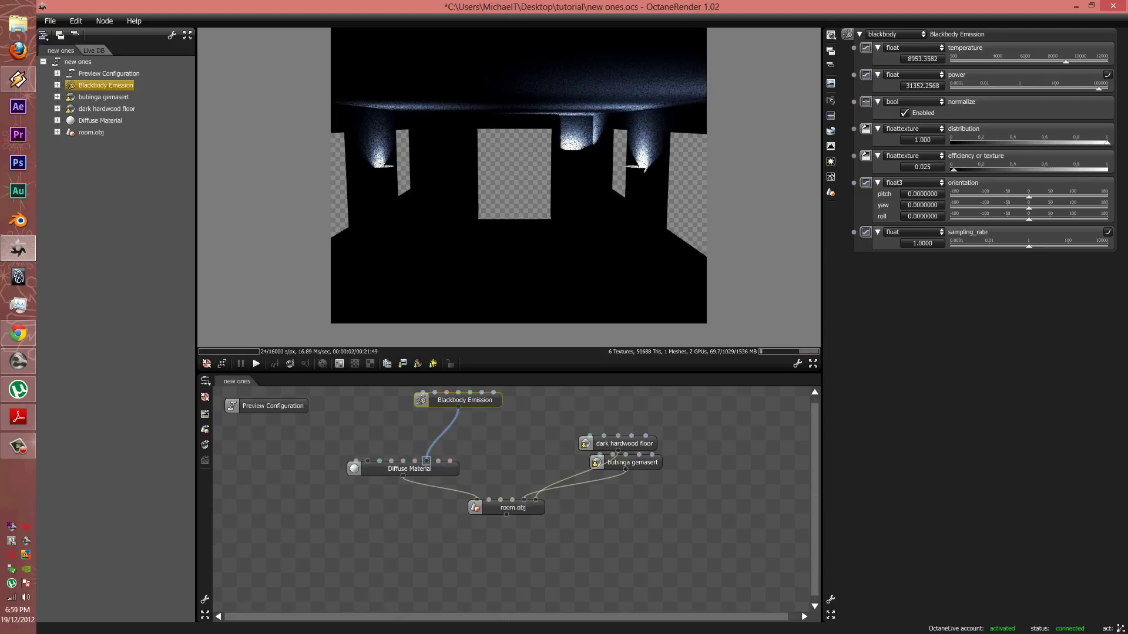
pyautogui.moveTo(1066, 62); pyautogui.dragTo(1025, 61)
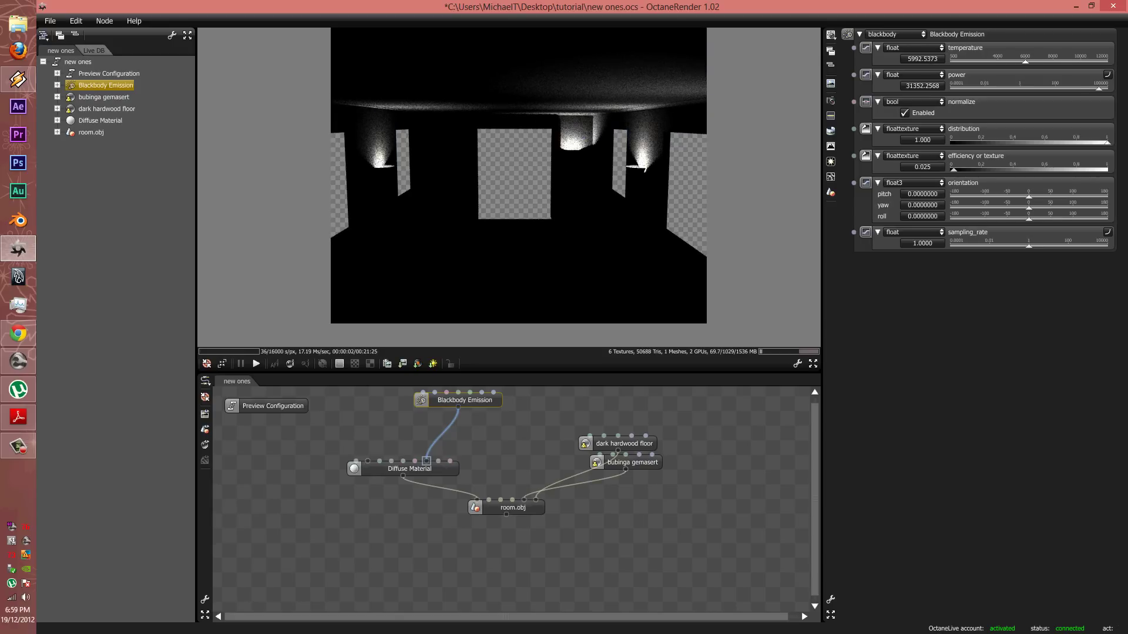
pyautogui.moveTo(1025, 61); pyautogui.dragTo(1034, 61)
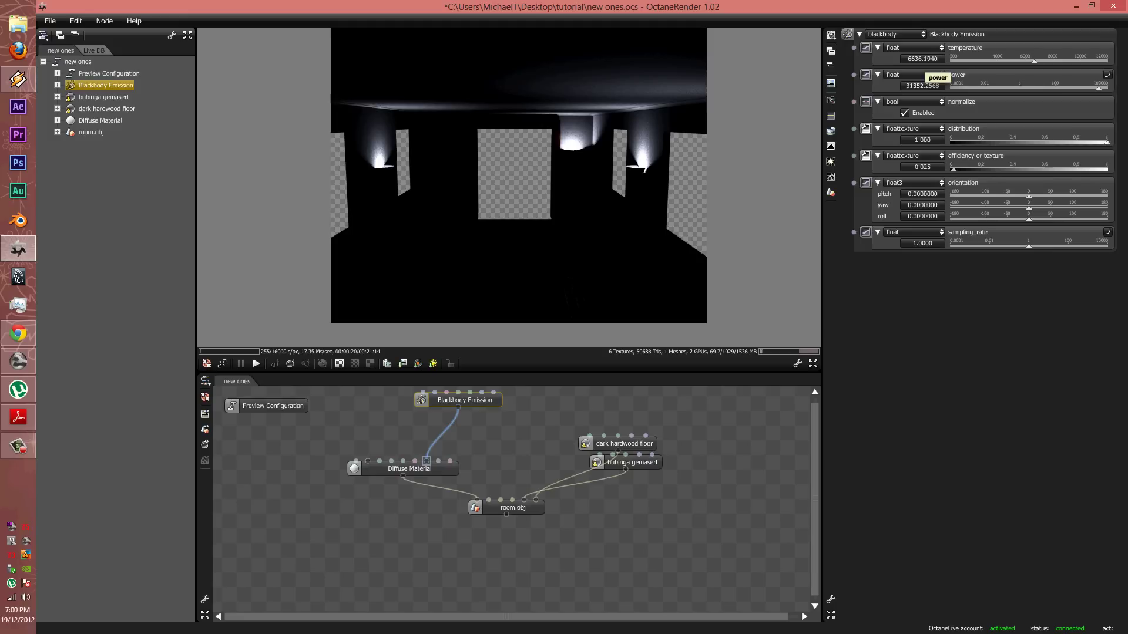
# - Set the Blackbody Emission power to 11473.6537
pyautogui.click(922, 85)
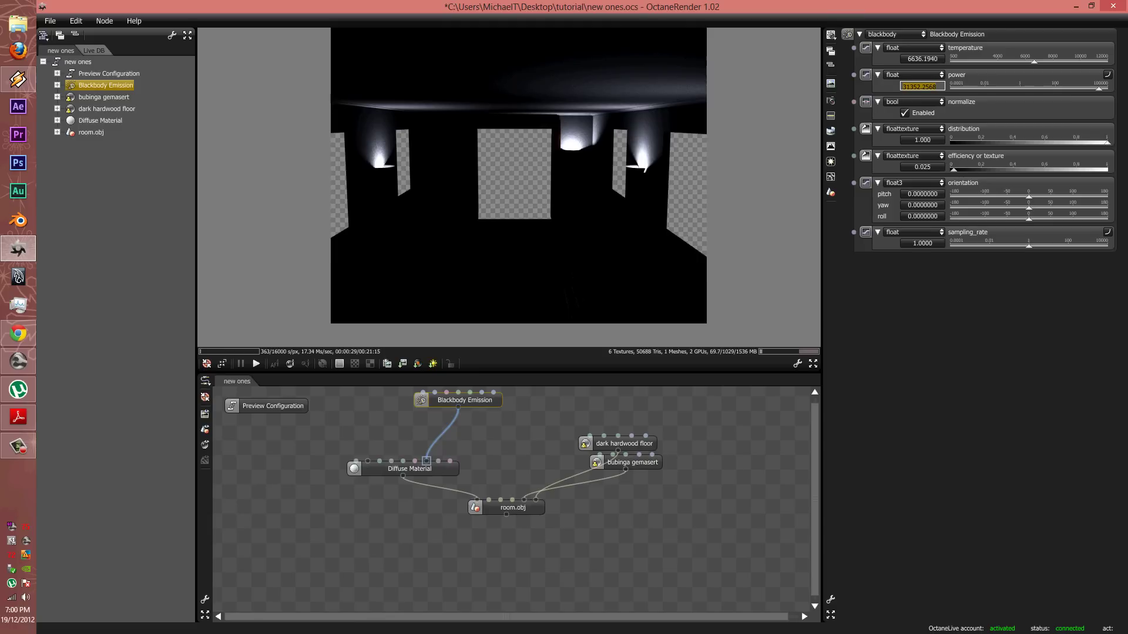
pyautogui.press('Return')
pyautogui.moveTo(1098, 87)
pyautogui.mouseDown()
pyautogui.moveTo(950, 87)
pyautogui.moveTo(1091, 88)
pyautogui.mouseUp()
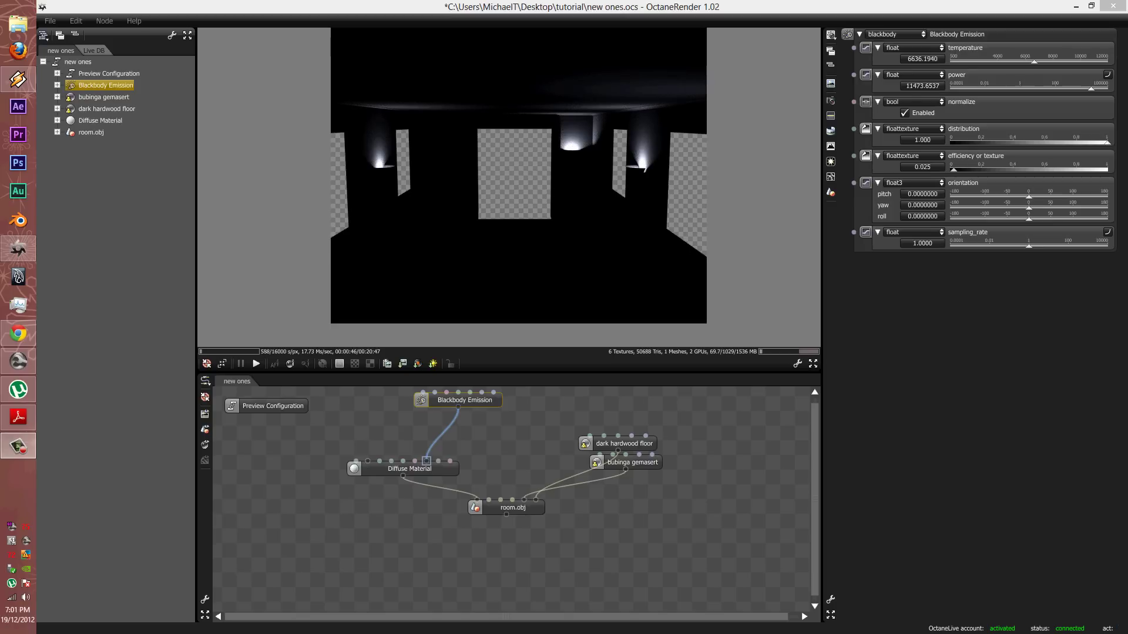
pyautogui.hotkey('alt', 'Tab')
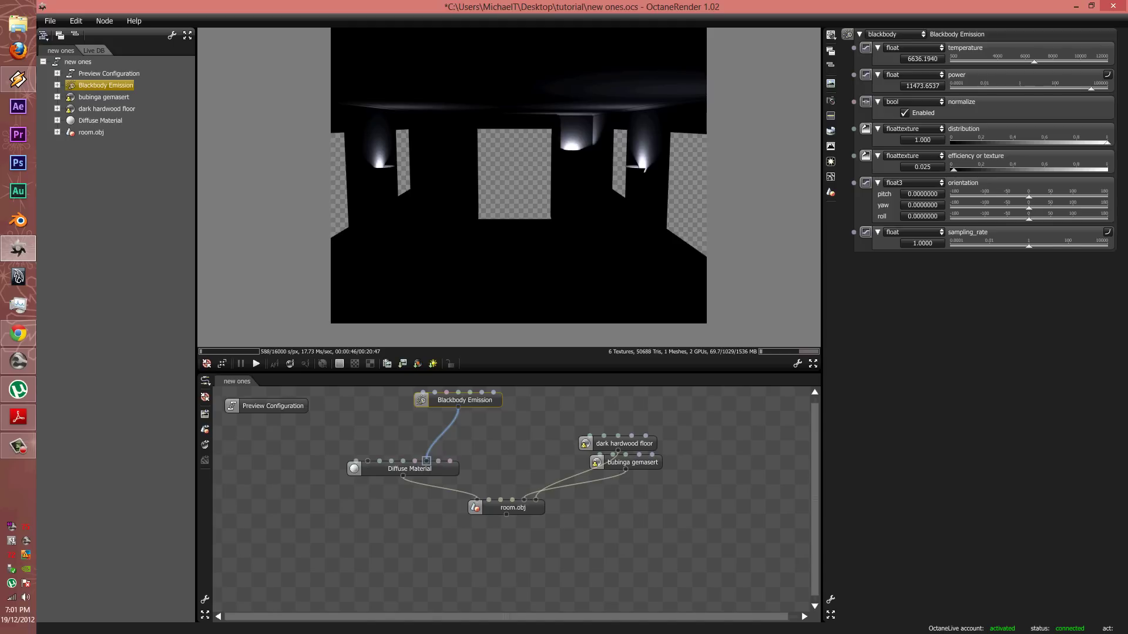
pyautogui.click(19, 418)
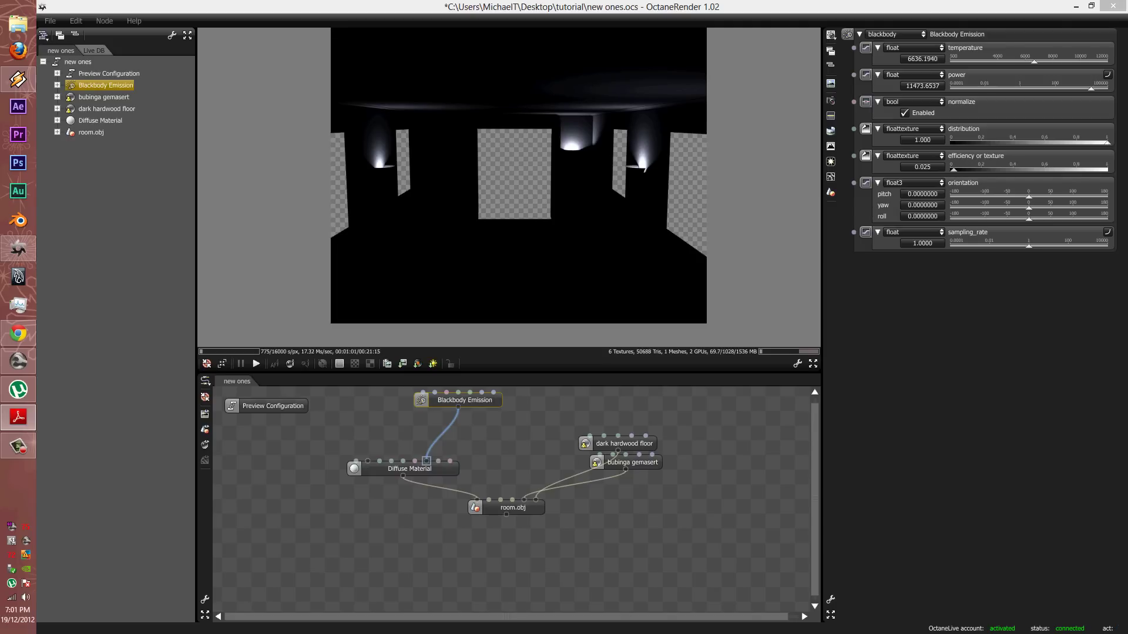
# - Try Blackbody Emission distribution values such as 0.873, 0.959 and 0, and return the distribution to 1.000
pyautogui.moveTo(1107, 142); pyautogui.dragTo(968, 142)
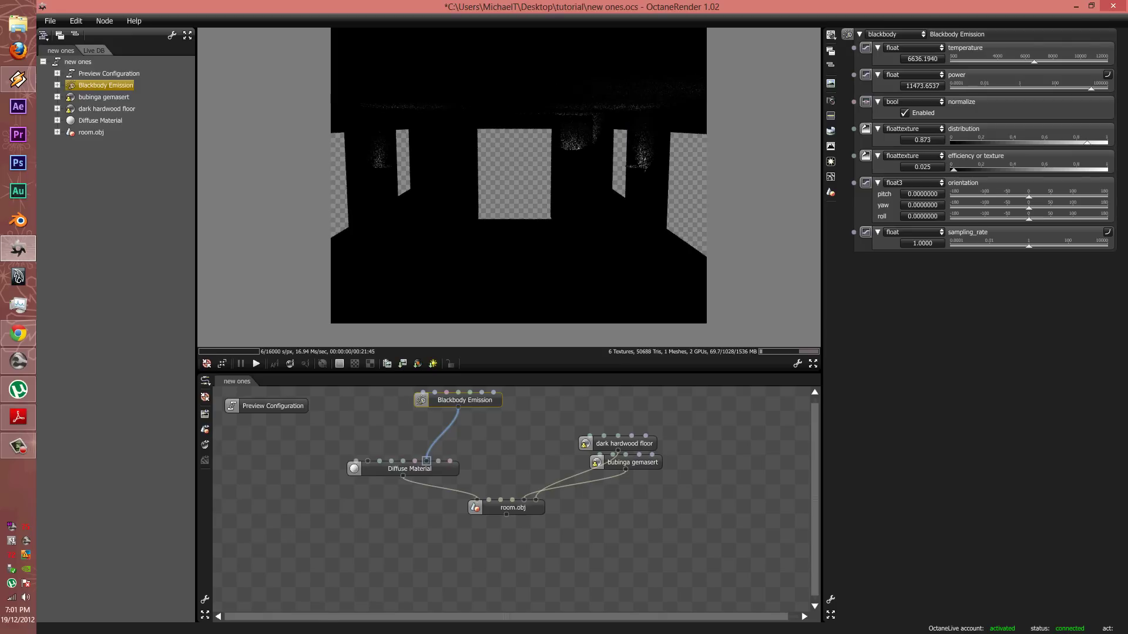
pyautogui.moveTo(1105, 142); pyautogui.dragTo(970, 142)
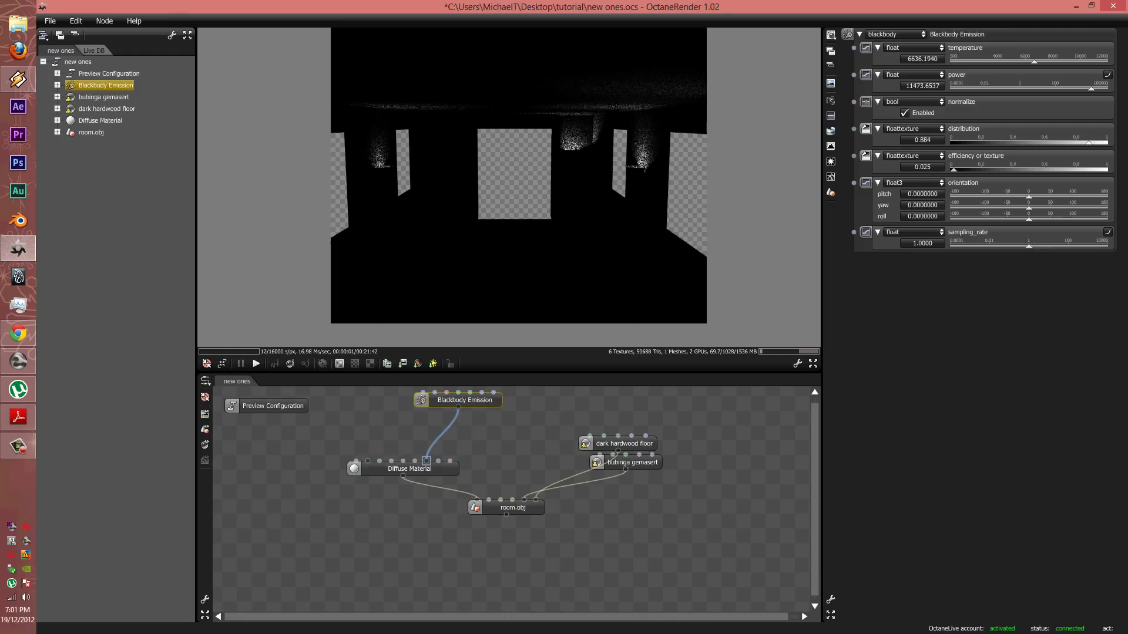
pyautogui.moveTo(1088, 142)
pyautogui.mouseDown()
pyautogui.moveTo(1102, 142)
pyautogui.moveTo(1055, 142)
pyautogui.moveTo(1103, 142)
pyautogui.mouseUp()
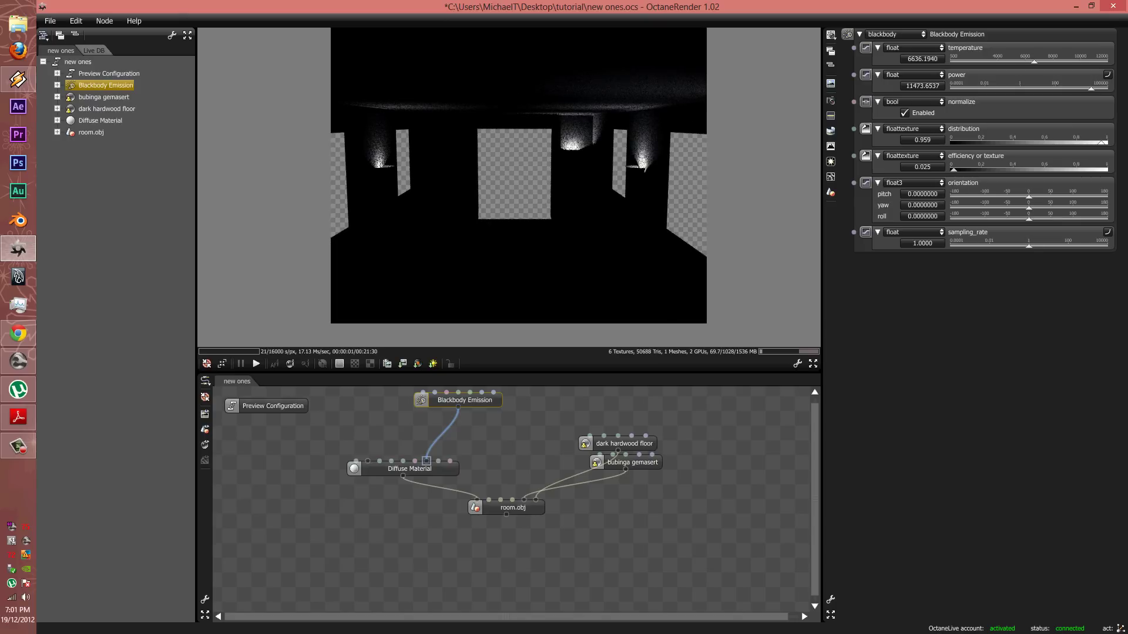
pyautogui.moveTo(1101, 142); pyautogui.dragTo(1016, 143)
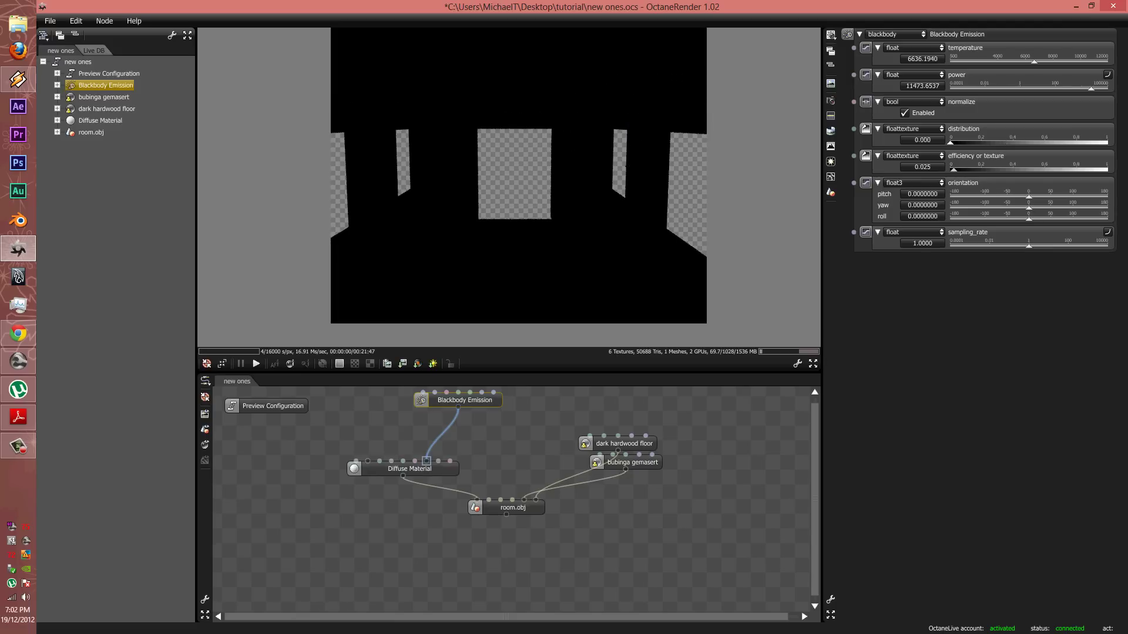
pyautogui.moveTo(1089, 143); pyautogui.dragTo(1108, 142)
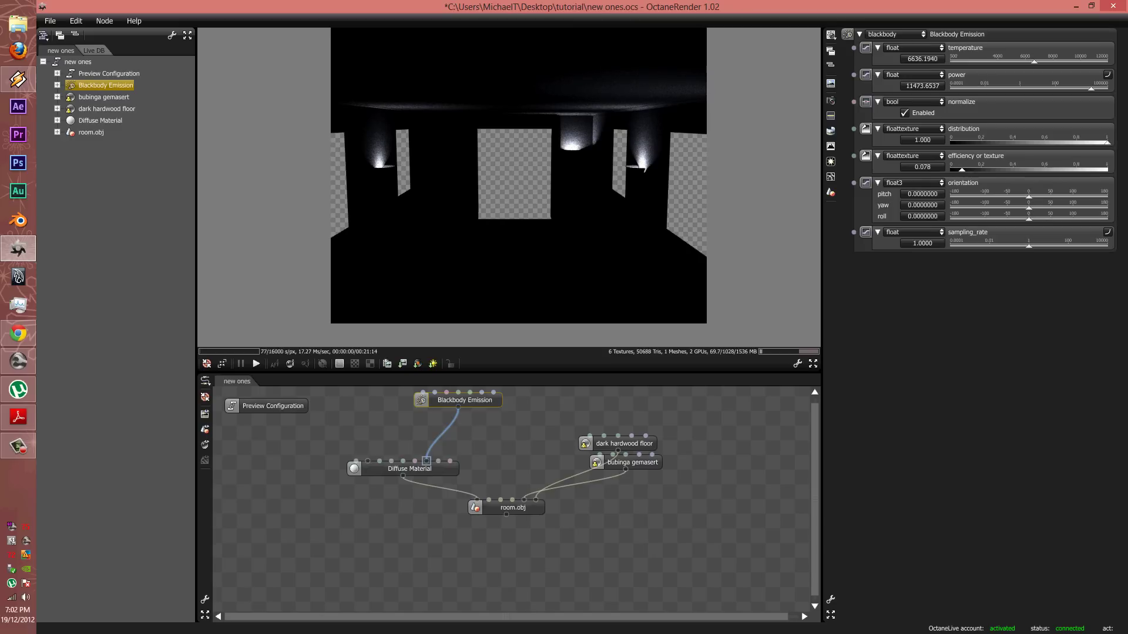
# - Try Blackbody Emission efficiency values up to 0.623 and settle the efficiency at 0.179
pyautogui.moveTo(961, 169)
pyautogui.mouseDown()
pyautogui.moveTo(1055, 169)
pyautogui.moveTo(966, 169)
pyautogui.mouseUp()
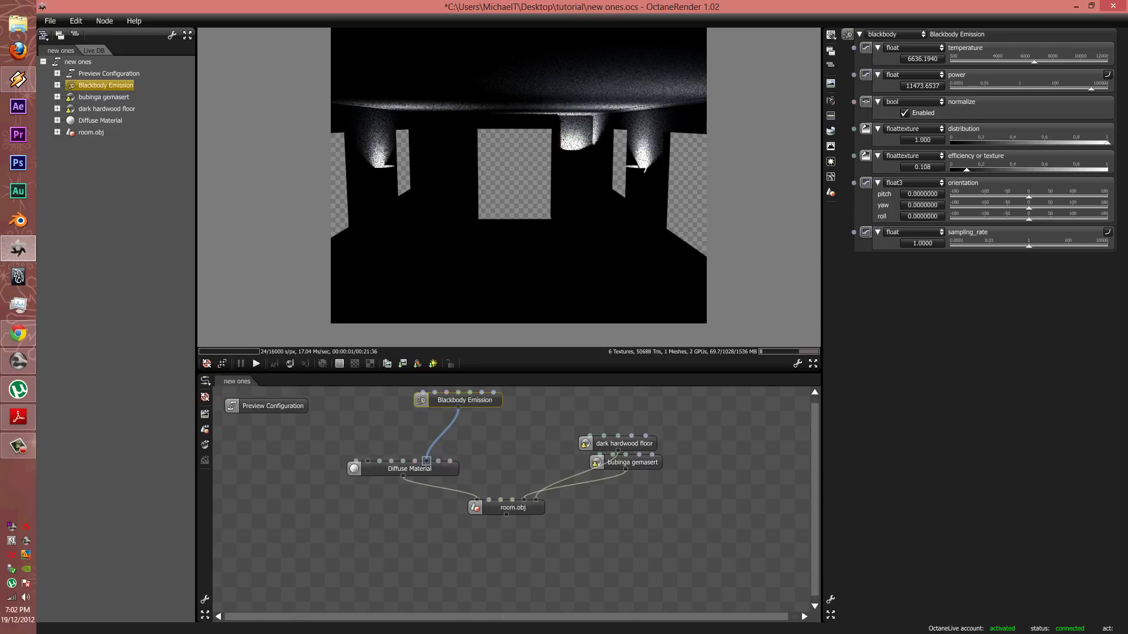
pyautogui.moveTo(966, 170); pyautogui.dragTo(971, 169)
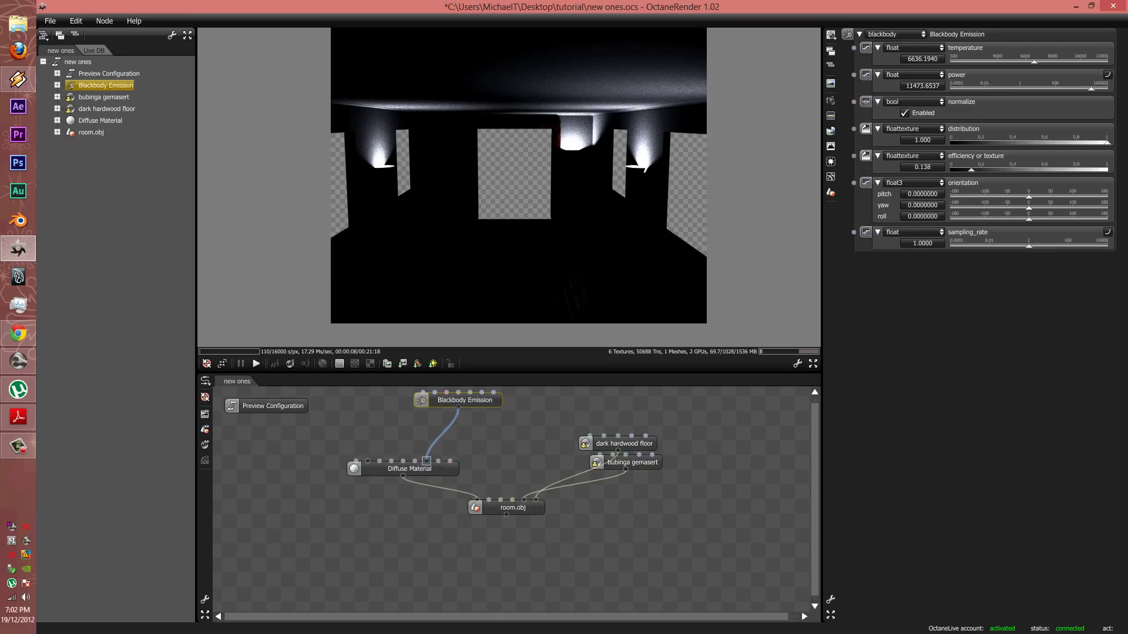
pyautogui.moveTo(972, 169); pyautogui.dragTo(1048, 170)
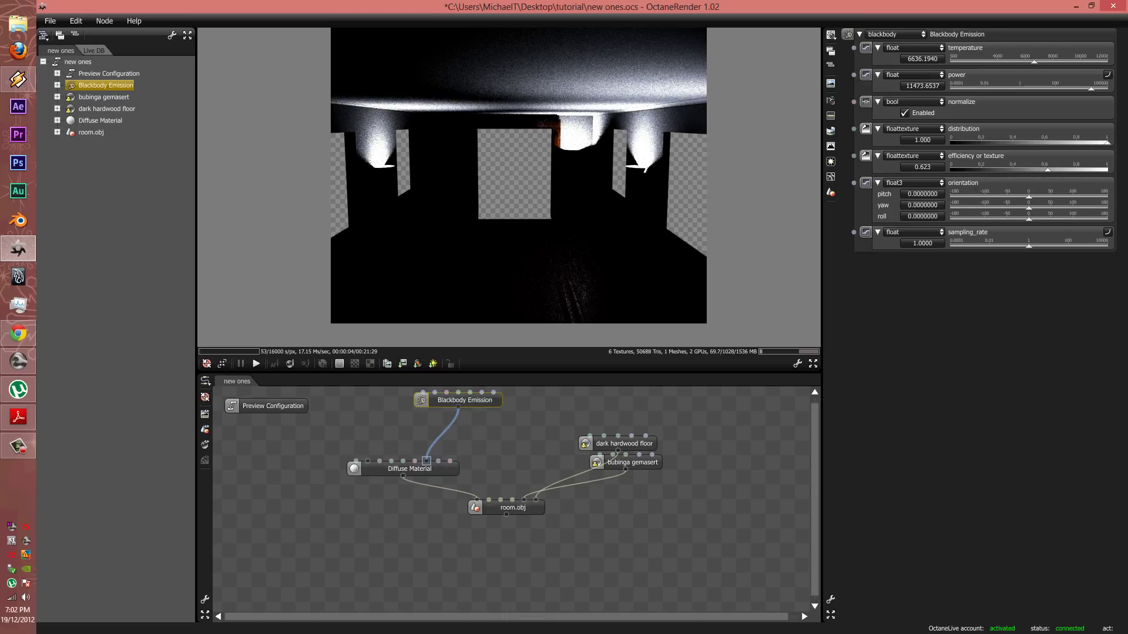
pyautogui.moveTo(1047, 170); pyautogui.dragTo(998, 170)
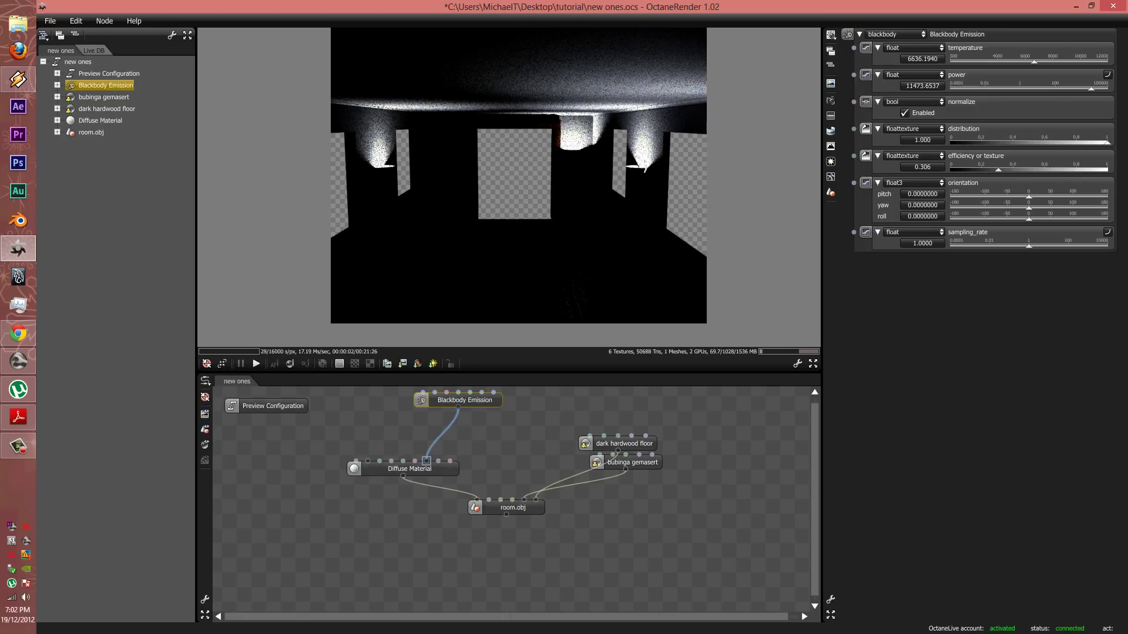
pyautogui.moveTo(998, 170); pyautogui.dragTo(978, 170)
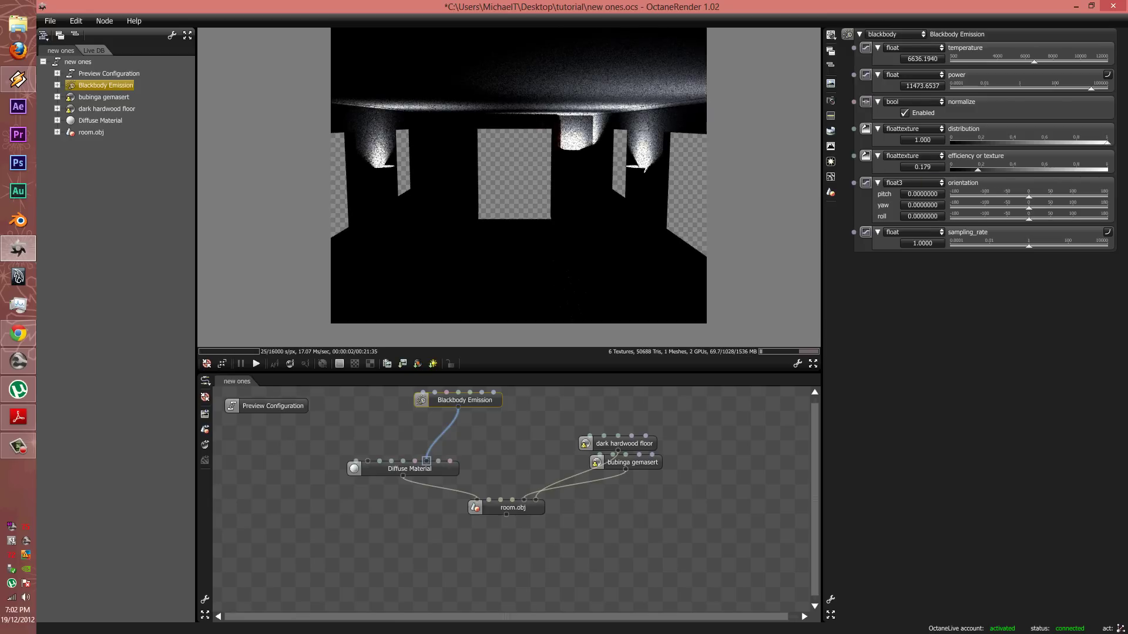
# - Set the Blackbody Emission power to 10619.8751
pyautogui.moveTo(1091, 88)
pyautogui.mouseDown()
pyautogui.moveTo(1063, 87)
pyautogui.moveTo(1090, 88)
pyautogui.mouseUp()
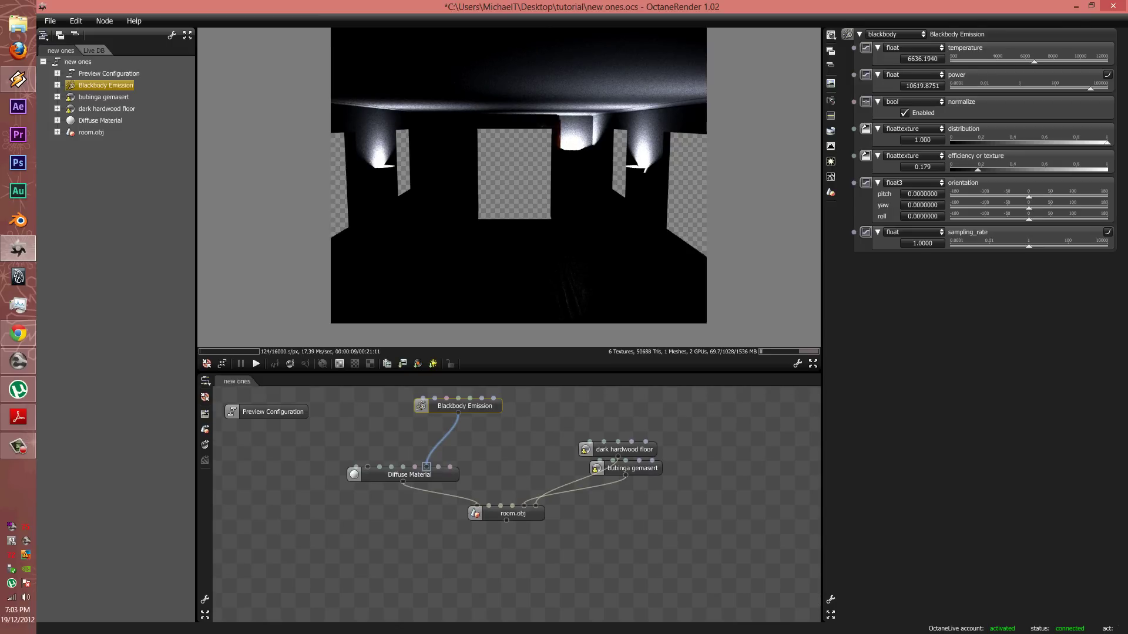
# - Add a float image texture node loaded with 9.IES from the IES Lights\ies folder under Presets and sound effects on drive F
pyautogui.rightClick(537, 402)
pyautogui.moveTo(564, 406)
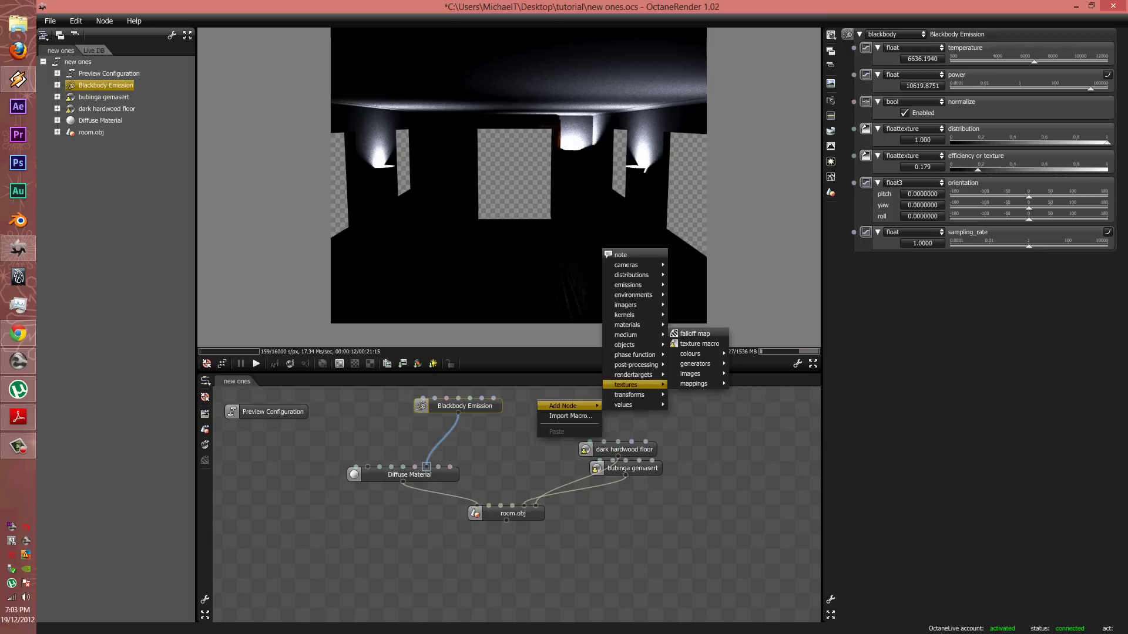
pyautogui.moveTo(634, 385)
pyautogui.moveTo(694, 374)
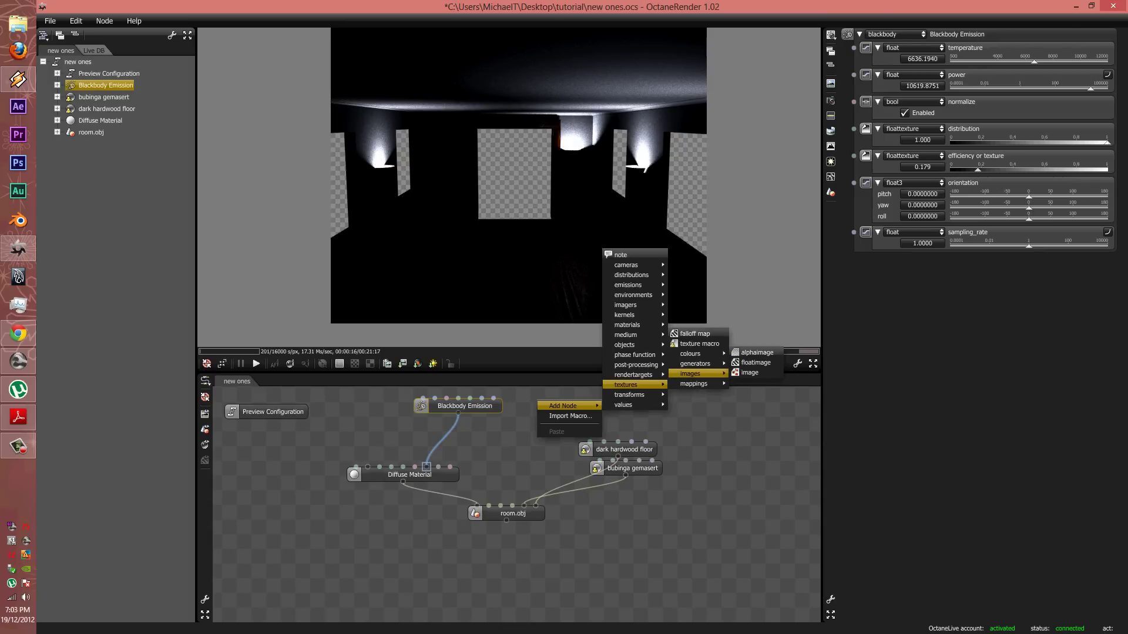
pyautogui.click(756, 362)
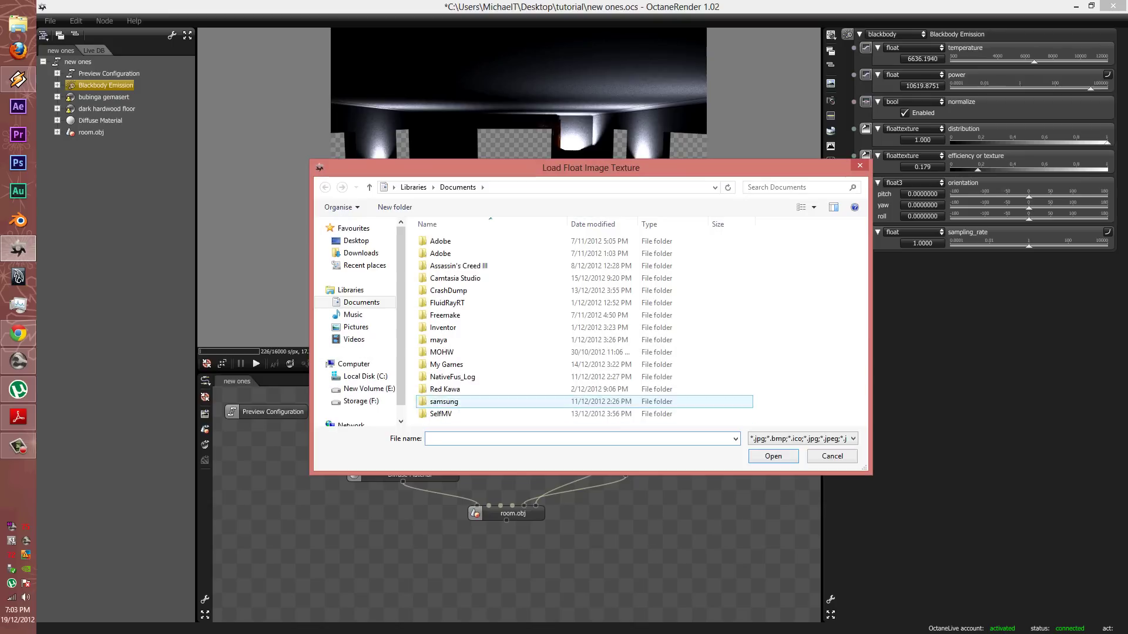
pyautogui.click(356, 240)
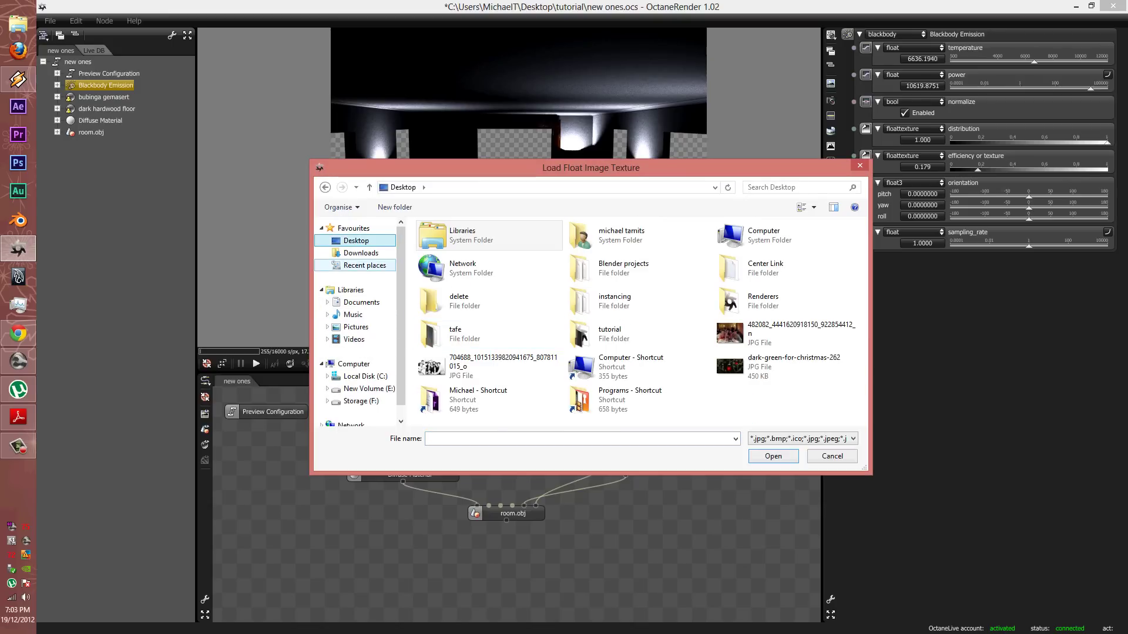
pyautogui.click(360, 401)
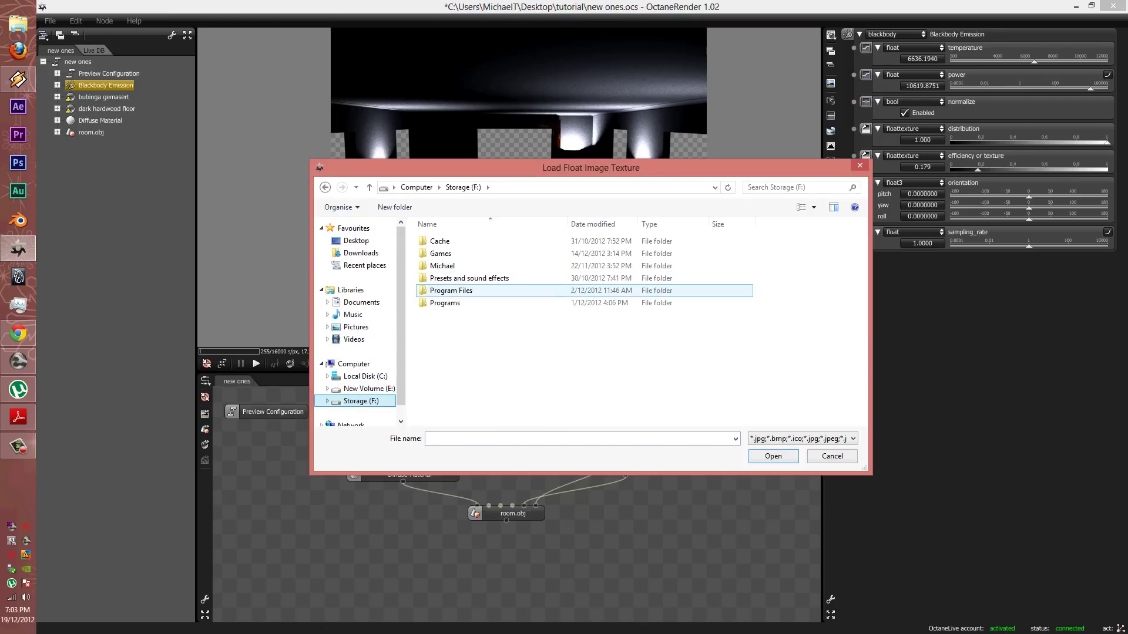
pyautogui.doubleClick(469, 278)
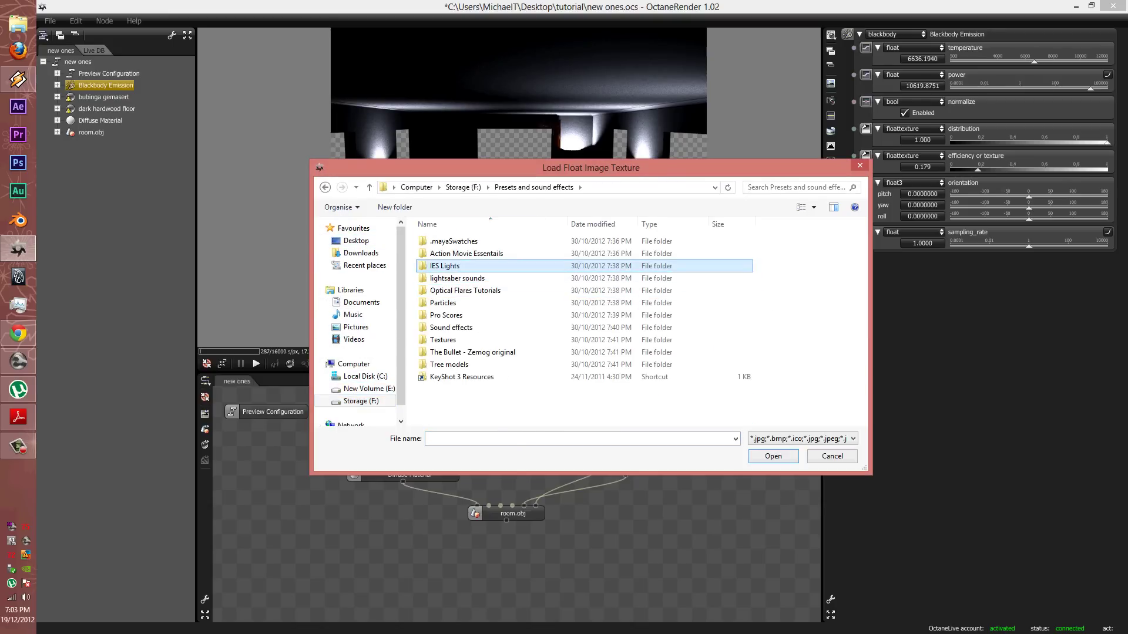
pyautogui.doubleClick(446, 266)
pyautogui.doubleClick(445, 252)
pyautogui.click(437, 339)
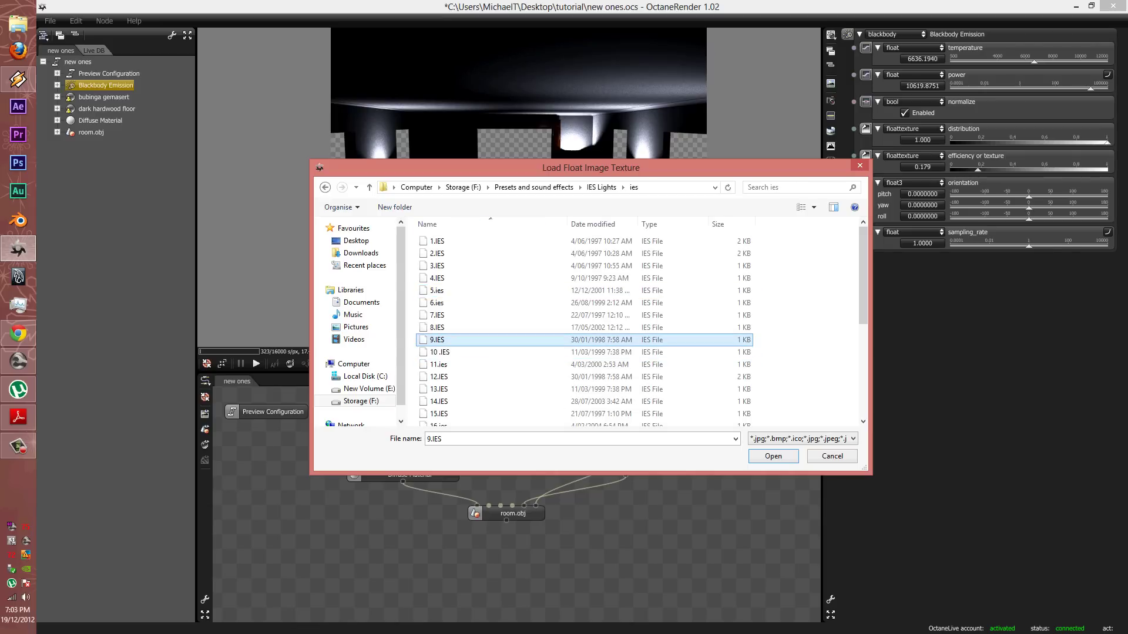
pyautogui.press('Return')
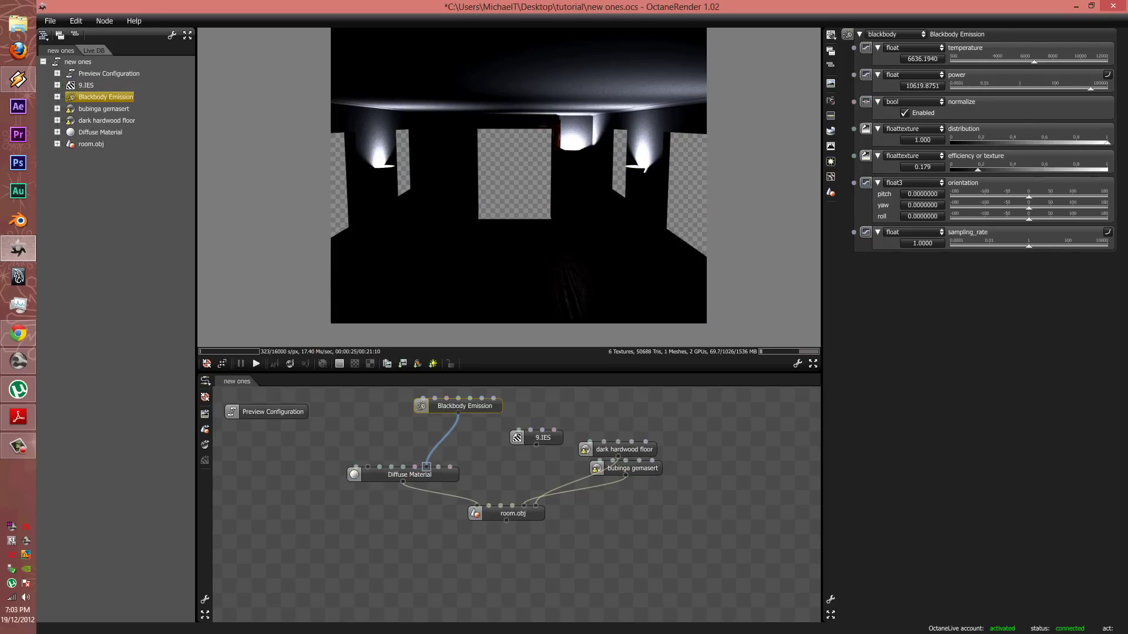
# - Connect the 9.IES node to the Blackbody Emission's efficiency or texture input and place it above that node
pyautogui.moveTo(536, 438); pyautogui.dragTo(470, 398)
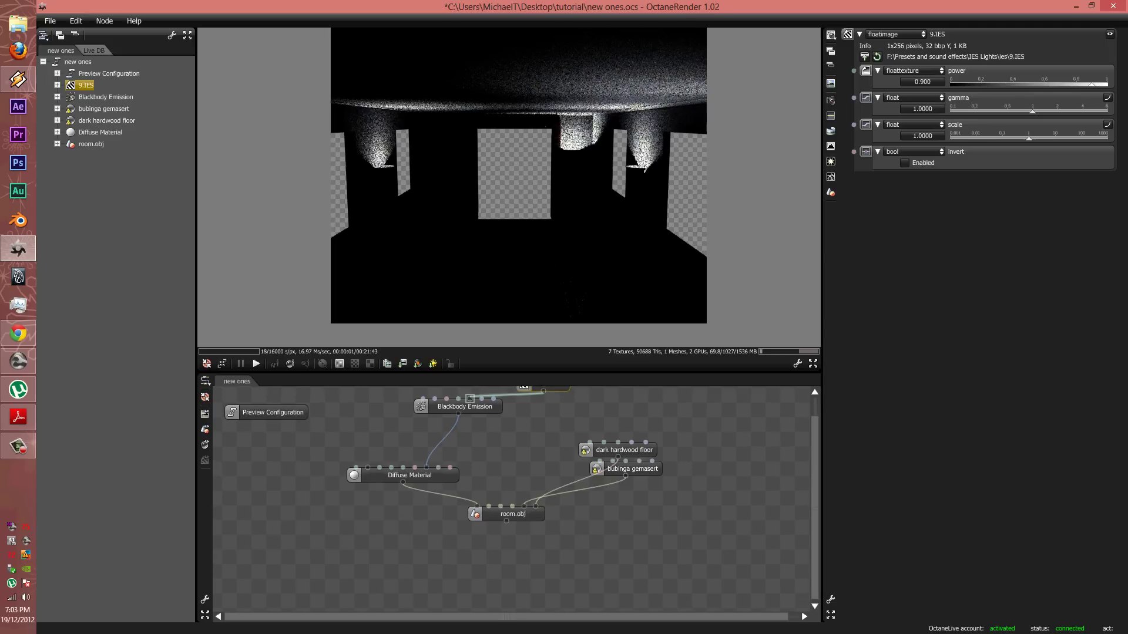
pyautogui.scroll(1, 511, 499)
pyautogui.moveTo(544, 406); pyautogui.dragTo(533, 388)
# - Set the Blackbody Emission orientation pitch to 20.1492537 and connect the 9.IES node to its distribution input as well
pyautogui.click(463, 428)
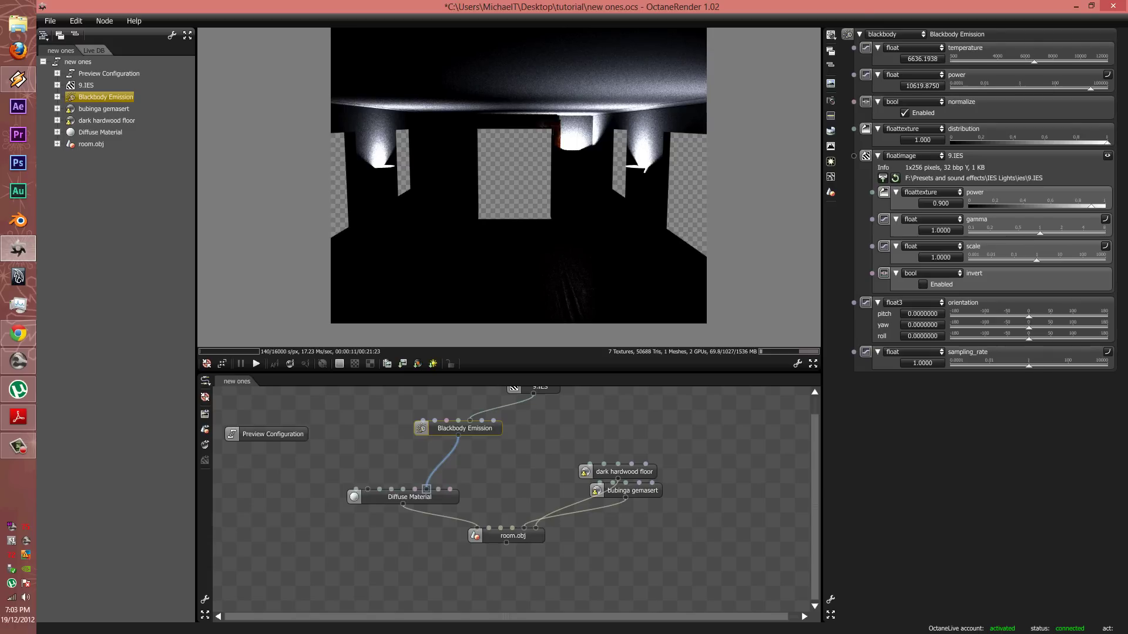
pyautogui.moveTo(1028, 315); pyautogui.dragTo(1037, 315)
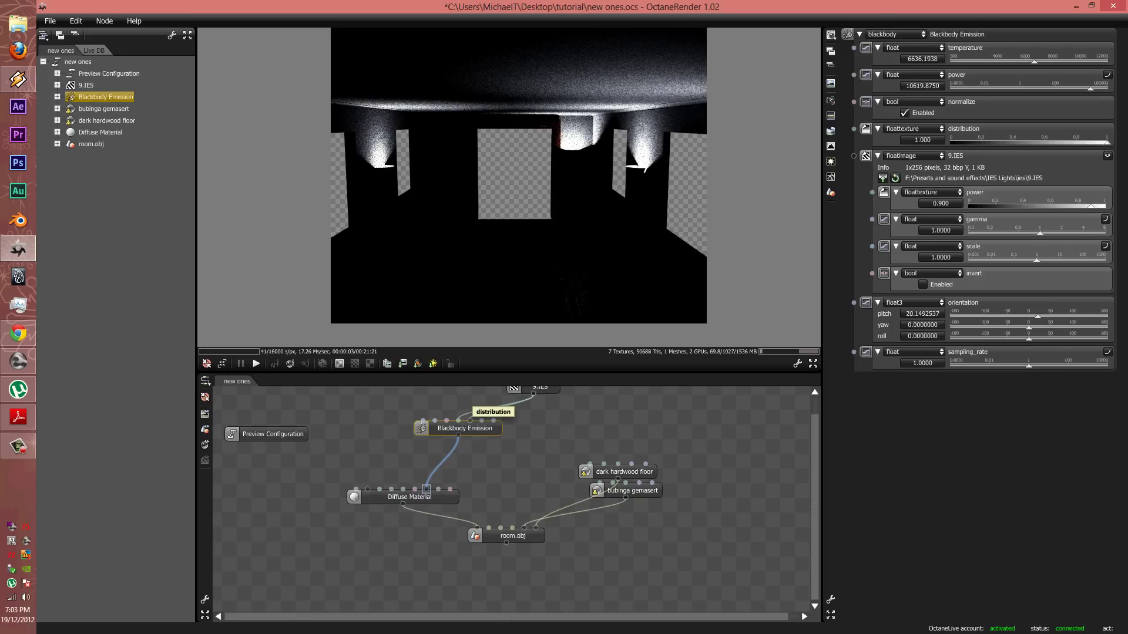
pyautogui.moveTo(460, 420)
pyautogui.mouseDown()
pyautogui.moveTo(470, 420)
pyautogui.moveTo(458, 421)
pyautogui.mouseUp()
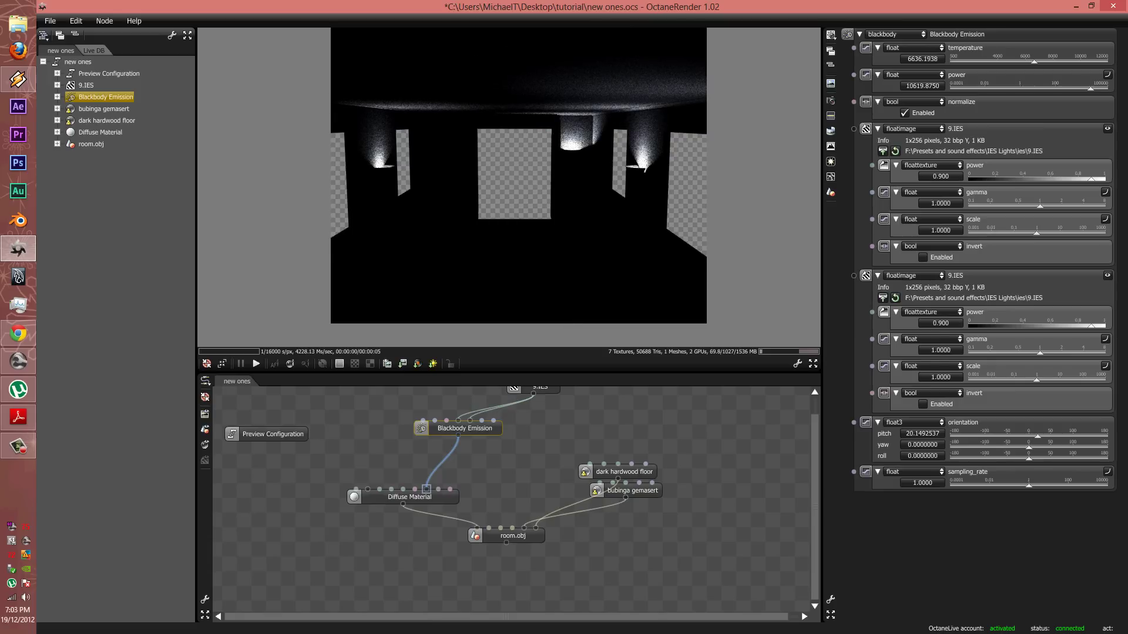
# - Set the Blackbody Emission orientation to pitch -41.6417910, yaw 141.0447761 and roll 107.4626866, and dismiss the chat notifications
pyautogui.moveTo(518, 177); pyautogui.dragTo(510, 219)
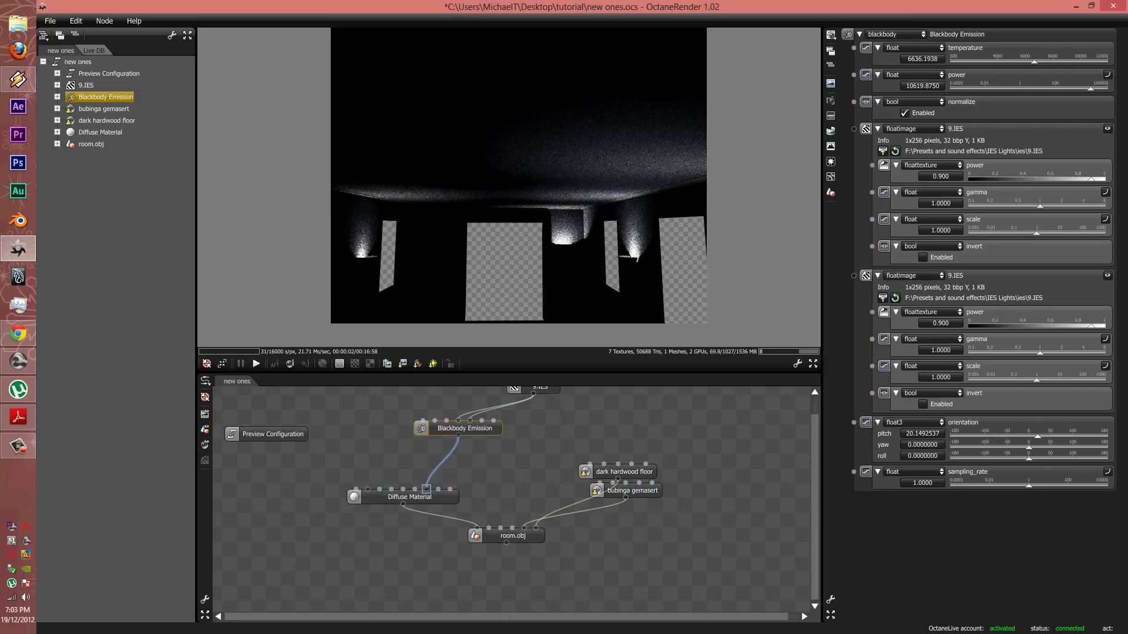
pyautogui.moveTo(1038, 436); pyautogui.dragTo(1010, 436)
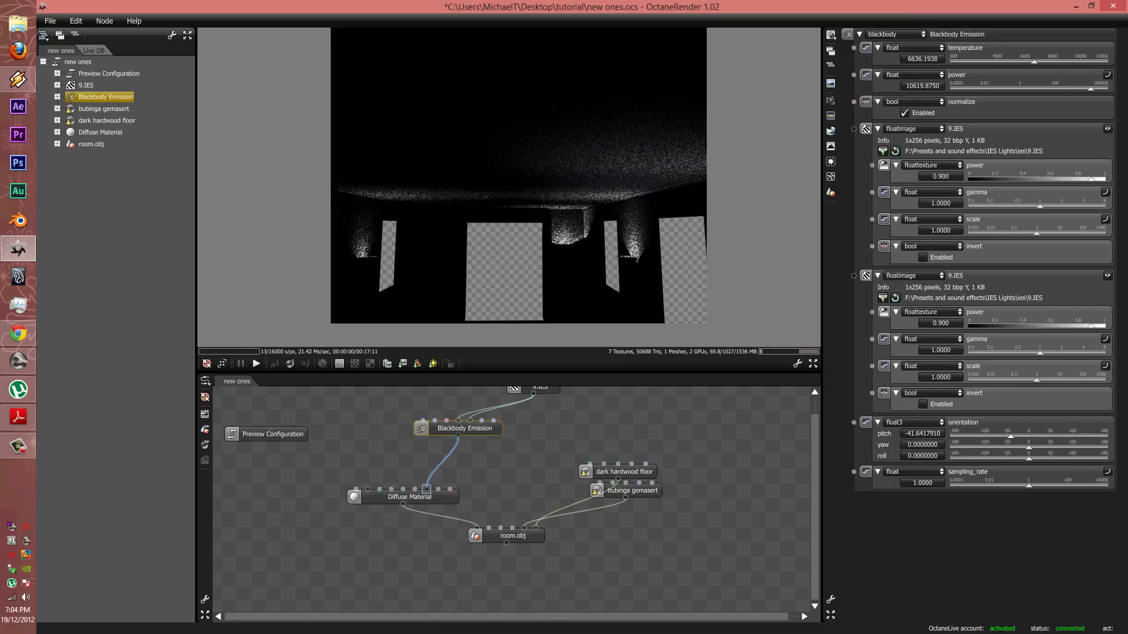
pyautogui.moveTo(1028, 447); pyautogui.dragTo(1076, 459)
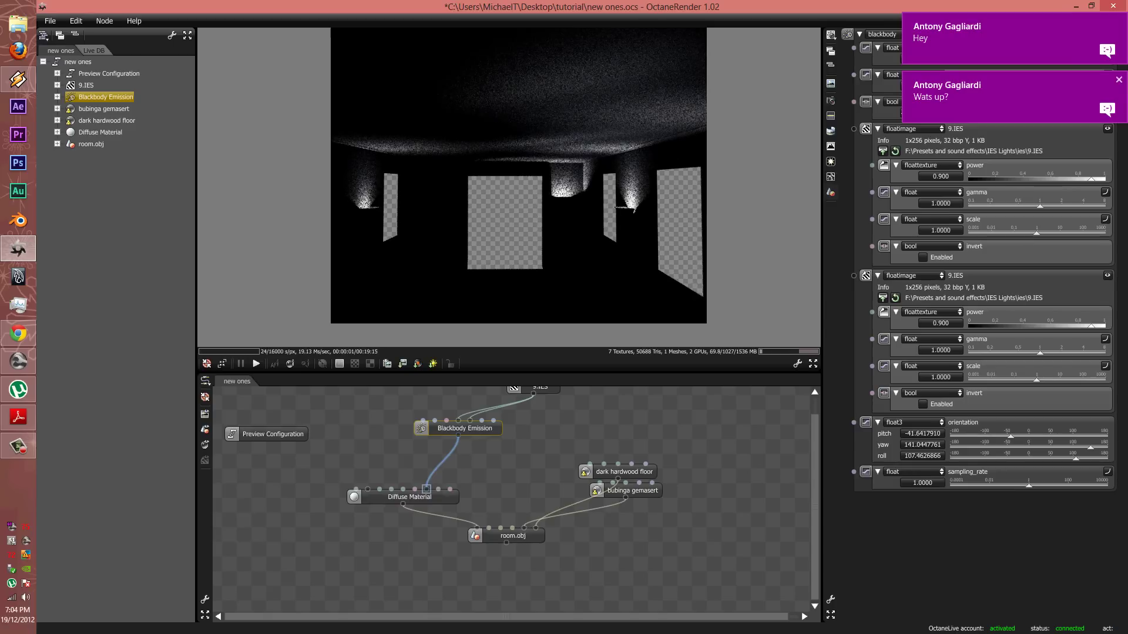
pyautogui.click(1118, 79)
pyautogui.click(1118, 21)
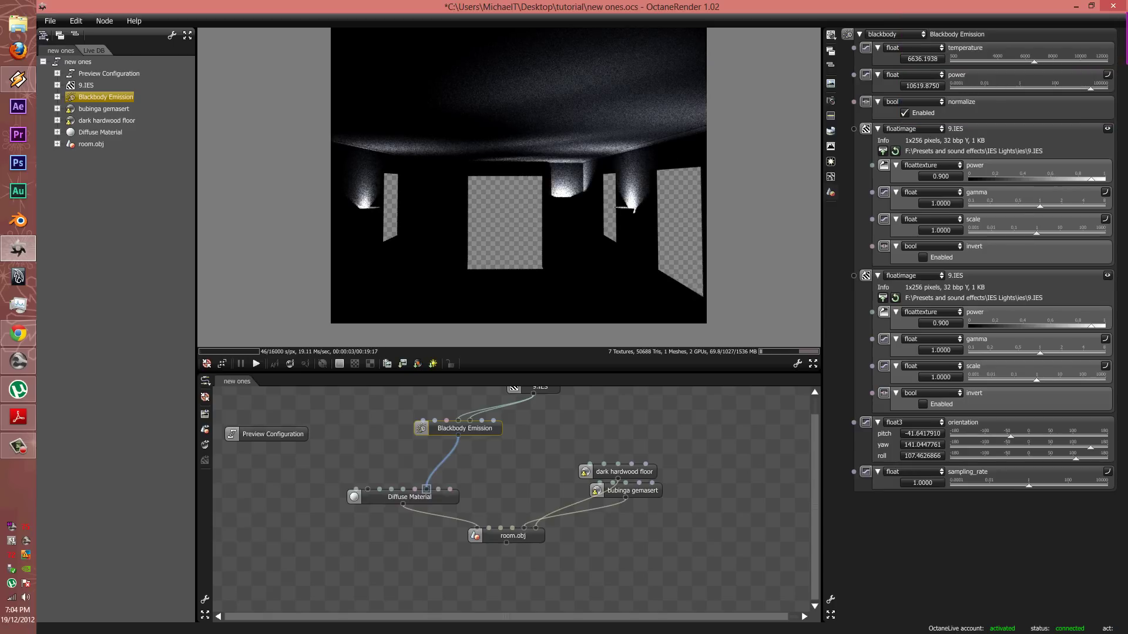
pyautogui.moveTo(518, 176); pyautogui.dragTo(525, 148)
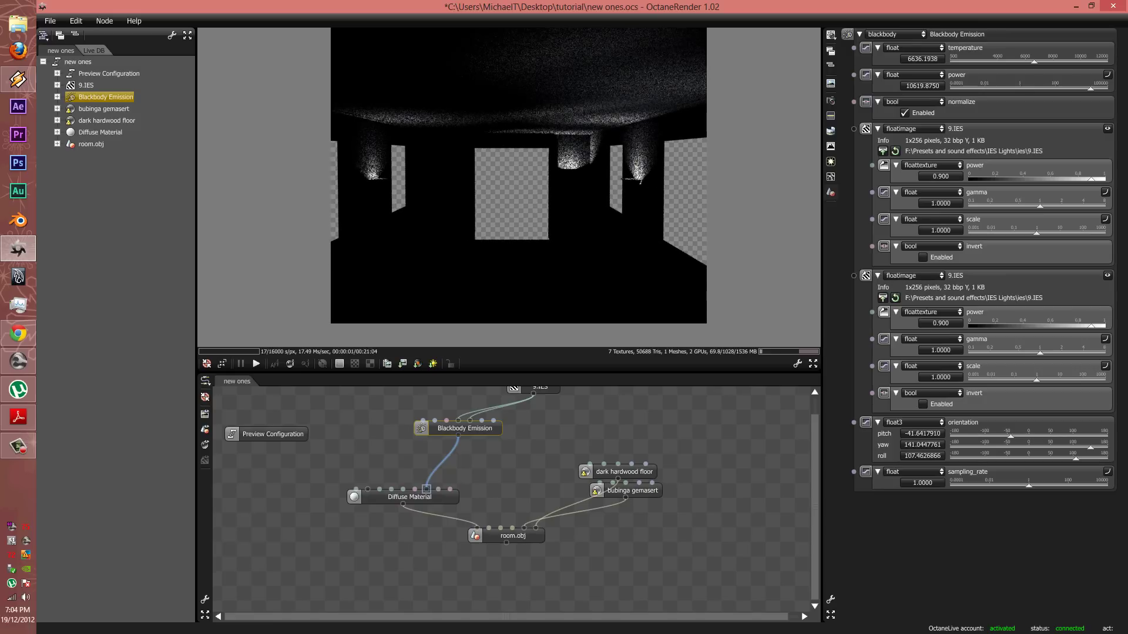
# - Try Blackbody Emission sampling rates such as 1187.4817, 4.8592, 3.4460 and 0.3566, and settle the sampling rate at 2.1299
pyautogui.moveTo(1029, 485); pyautogui.dragTo(1090, 485)
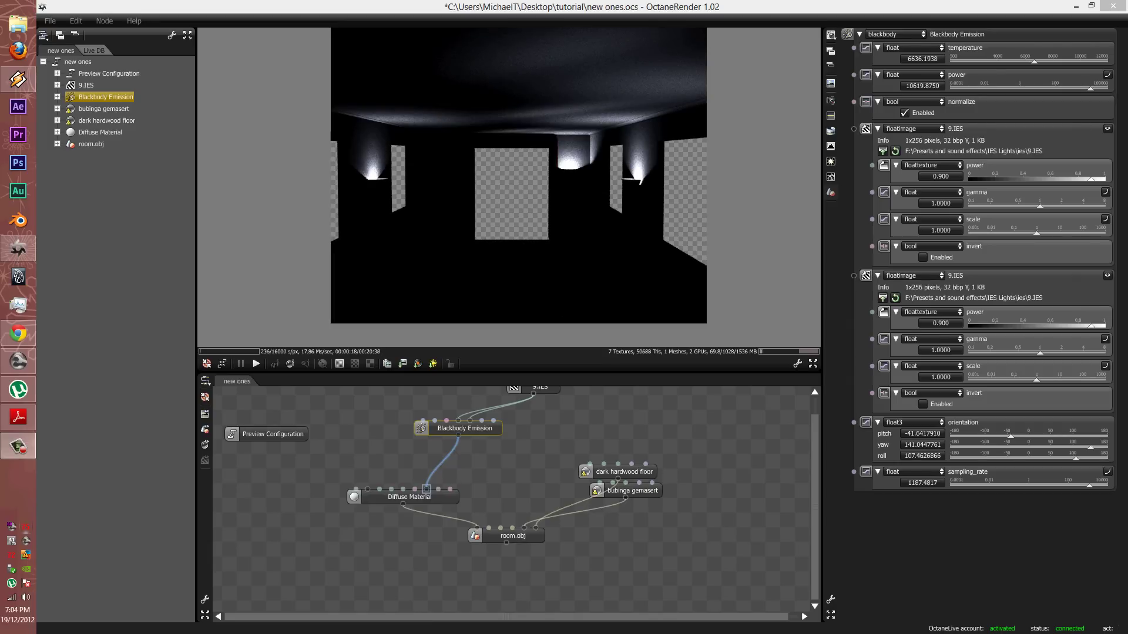
pyautogui.moveTo(1090, 486); pyautogui.dragTo(1042, 485)
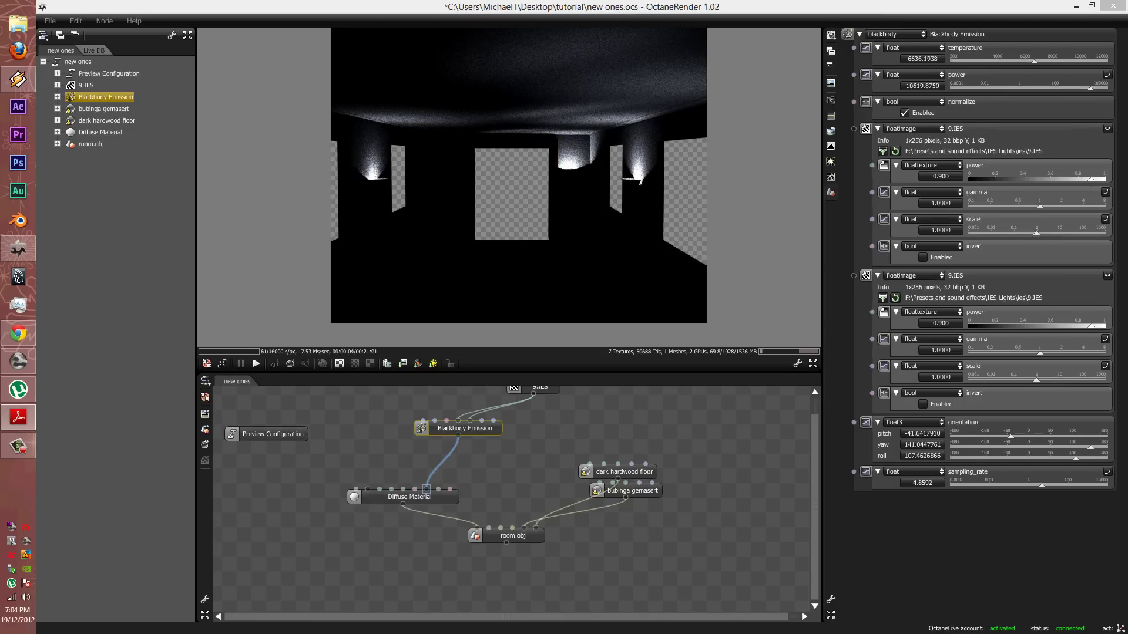
pyautogui.moveTo(1041, 486)
pyautogui.mouseDown()
pyautogui.moveTo(1024, 486)
pyautogui.moveTo(1087, 486)
pyautogui.moveTo(1016, 486)
pyautogui.moveTo(1039, 486)
pyautogui.mouseUp()
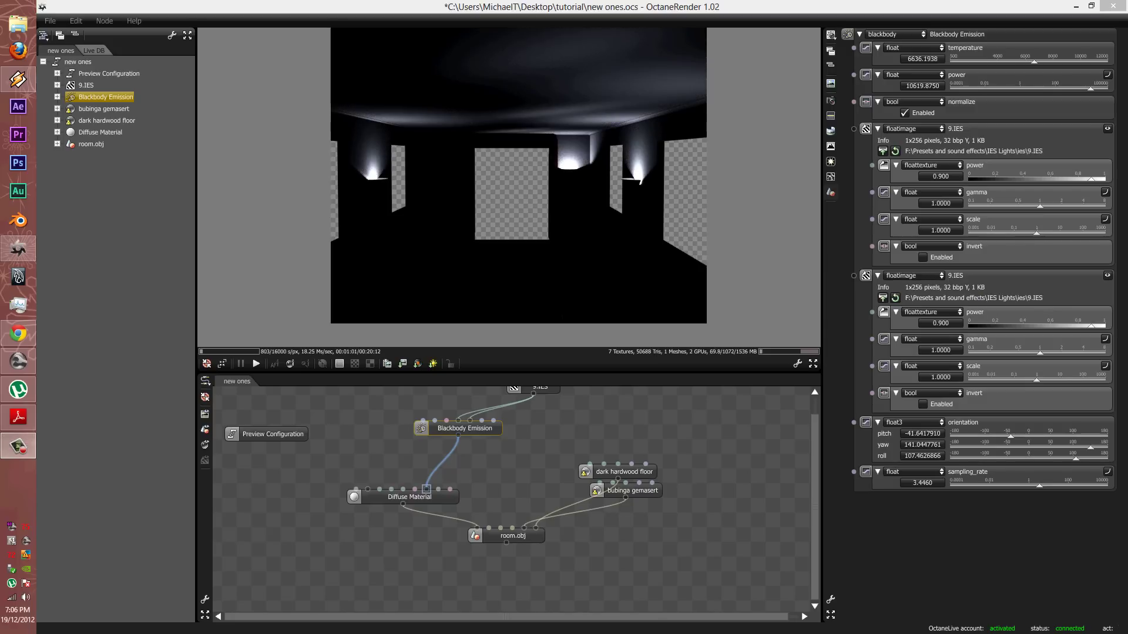
pyautogui.doubleClick(967, 472)
pyautogui.press('Return')
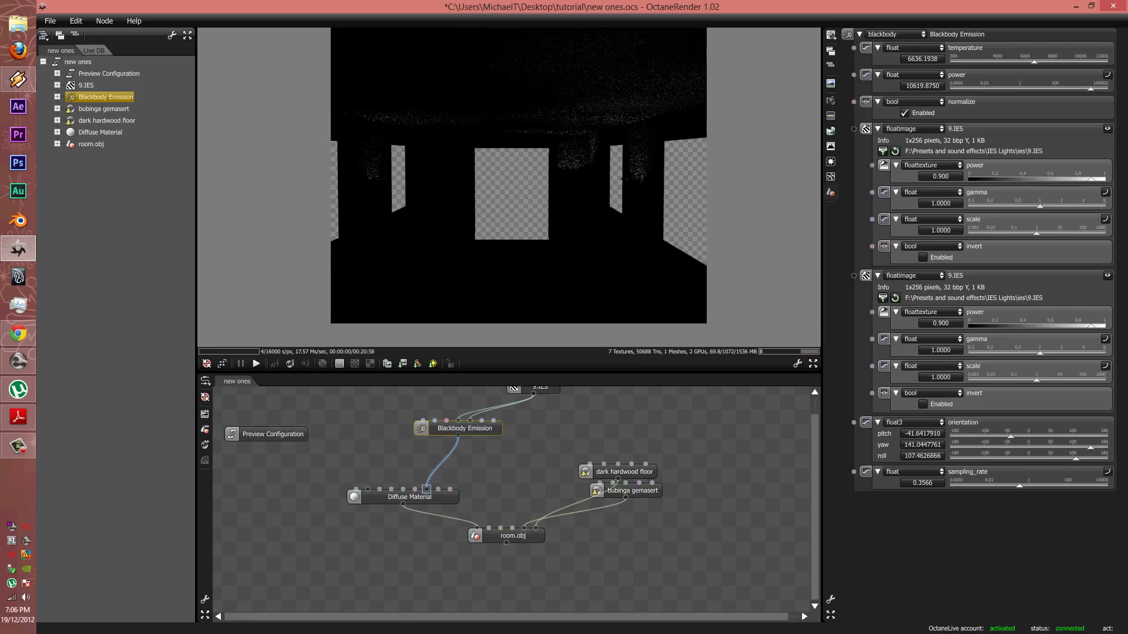
pyautogui.moveTo(1019, 485)
pyautogui.mouseDown()
pyautogui.moveTo(950, 485)
pyautogui.moveTo(1108, 485)
pyautogui.moveTo(950, 485)
pyautogui.moveTo(1041, 486)
pyautogui.mouseUp()
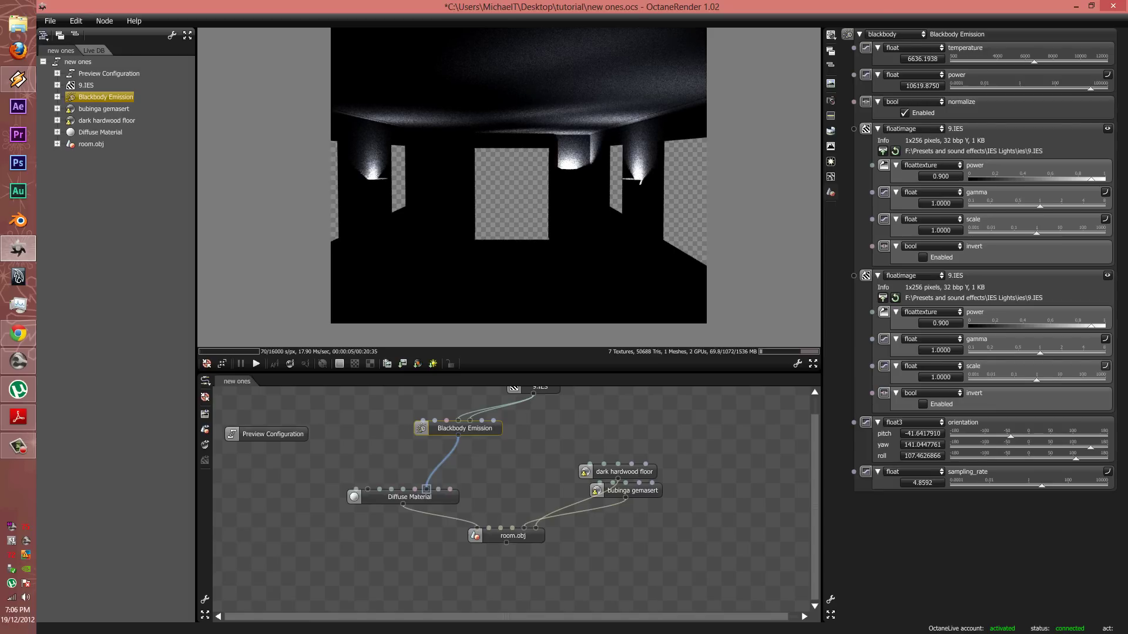
pyautogui.scroll(2, 511, 493)
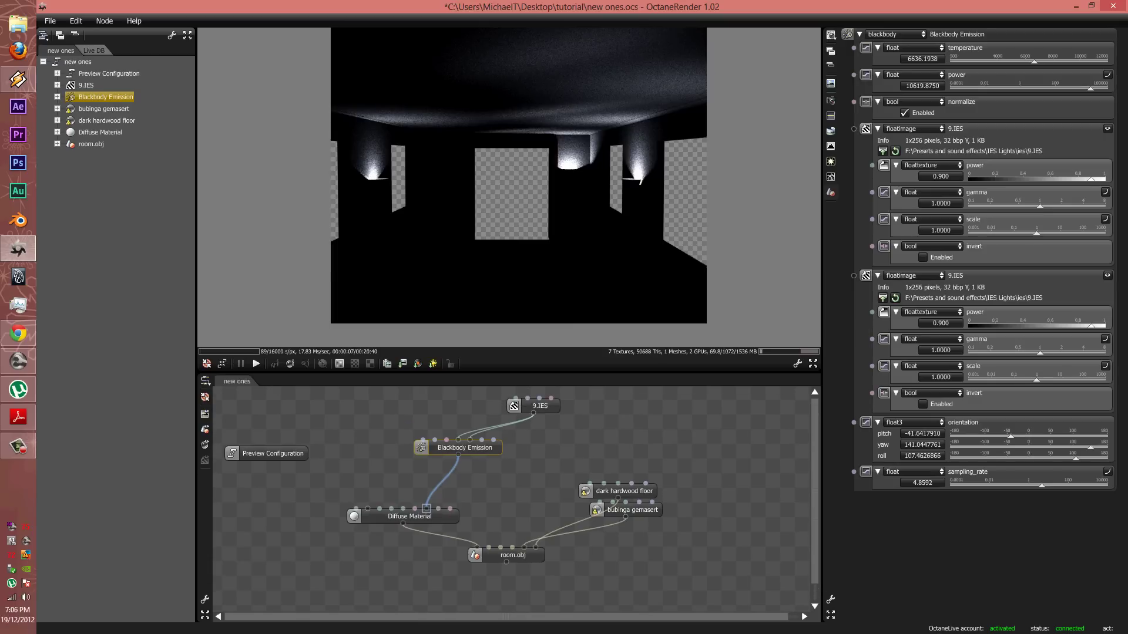
pyautogui.moveTo(1041, 486); pyautogui.dragTo(1035, 486)
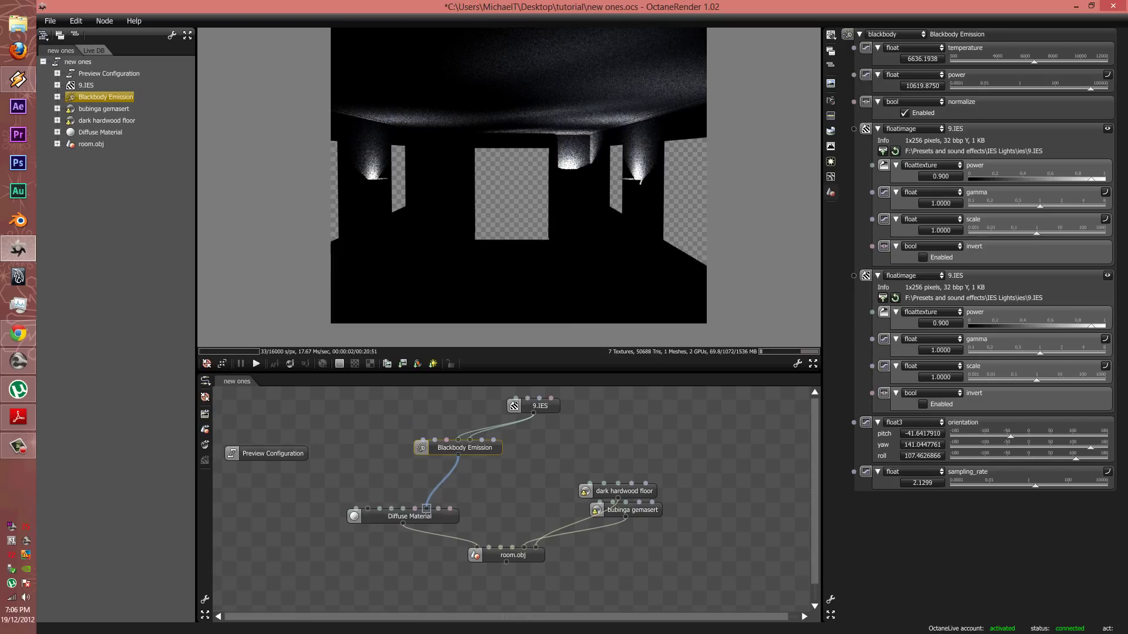
pyautogui.click(18, 333)
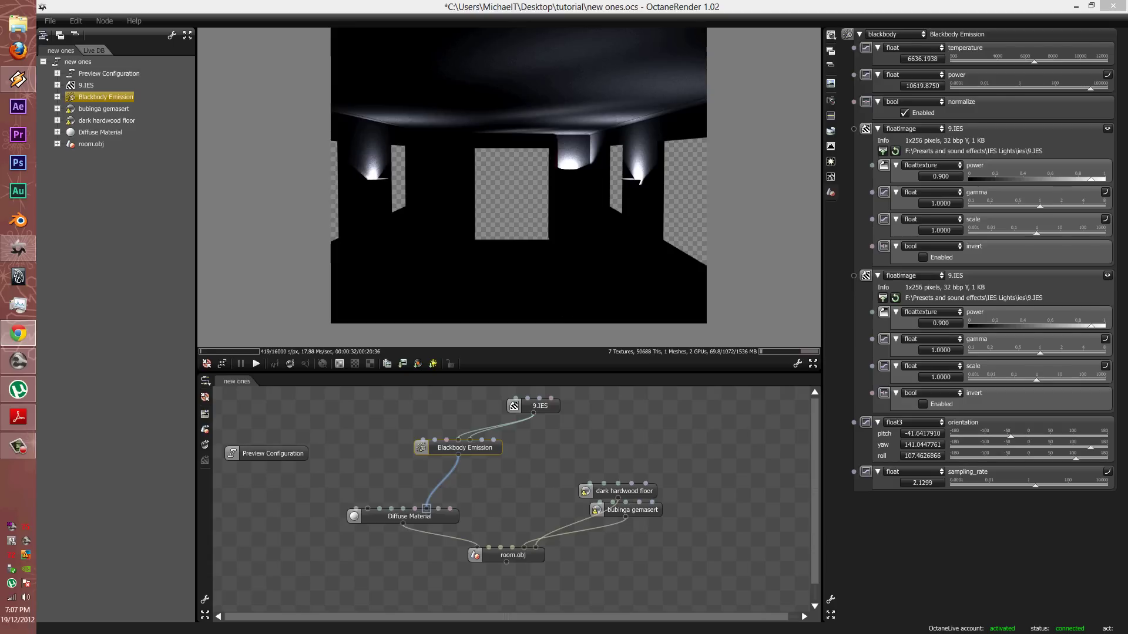
# - Lower the Blackbody Emission temperature to 2688.4328 and further to 1701.4925
pyautogui.moveTo(1034, 61); pyautogui.dragTo(970, 61)
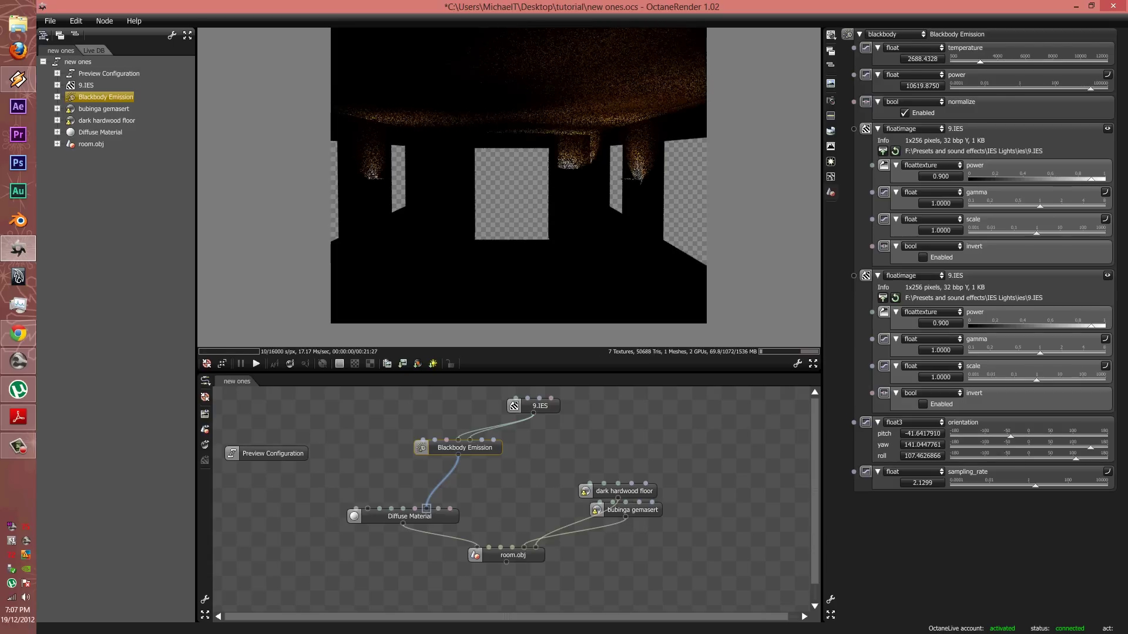
pyautogui.click(983, 61)
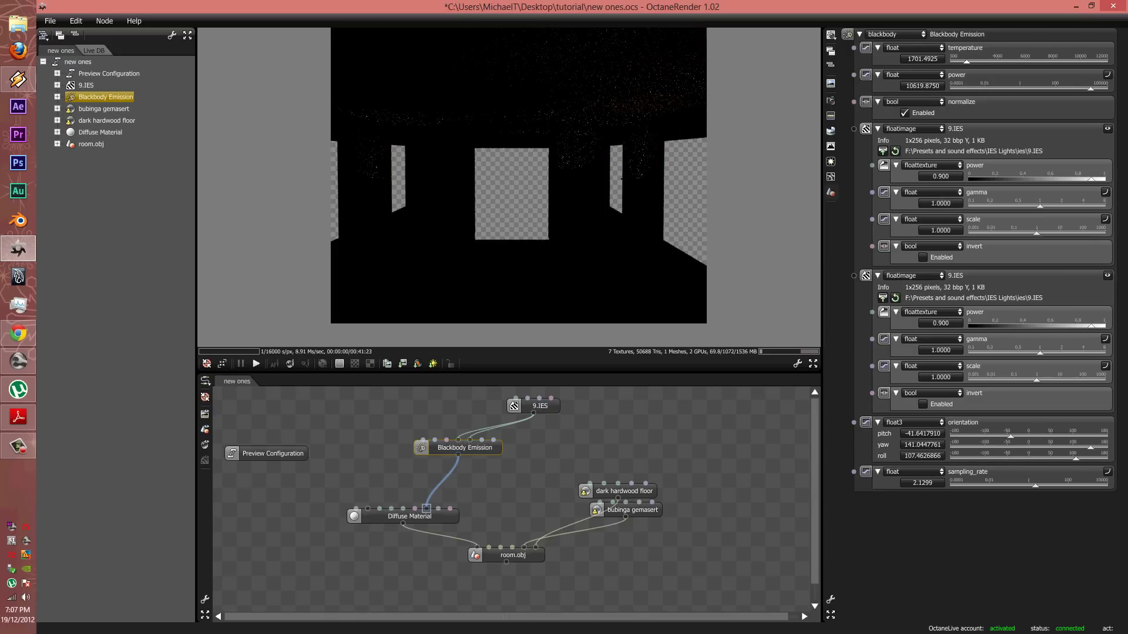